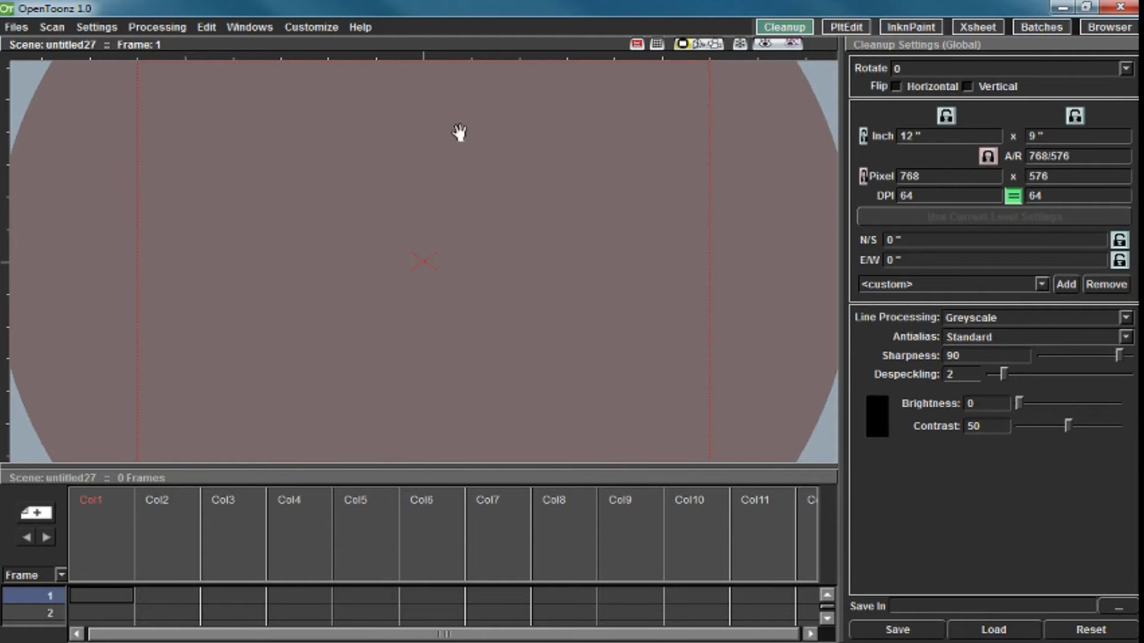
# Look through the Xsheet and Browser rooms, and return to the Cleanup room.
pyautogui.click(897, 26)
pyautogui.click(990, 27)
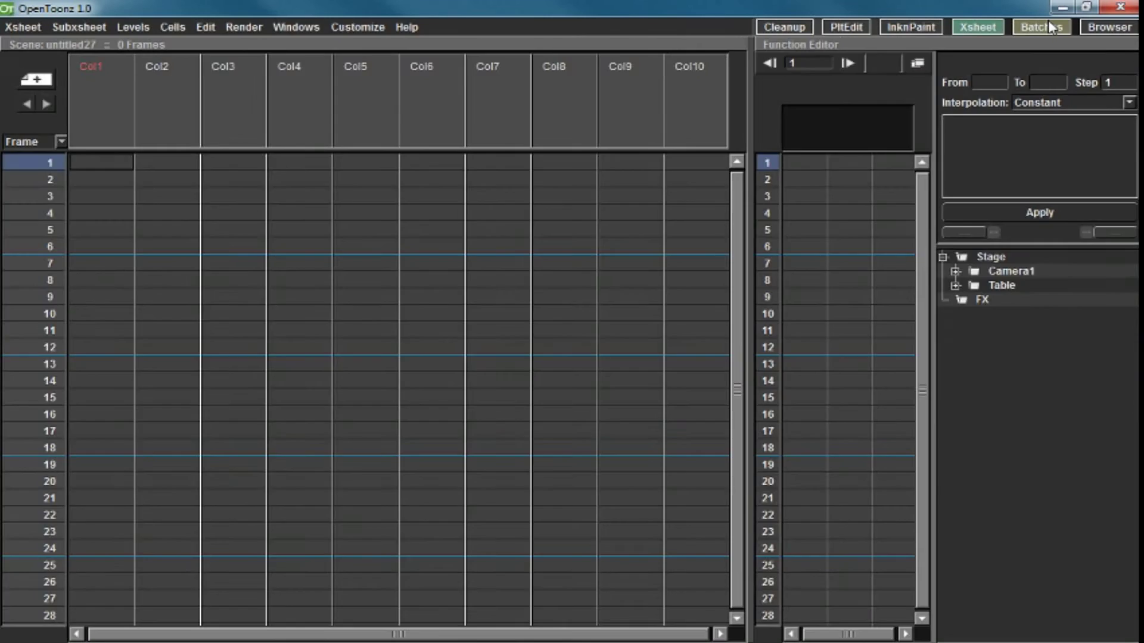
pyautogui.click(1109, 27)
pyautogui.click(784, 27)
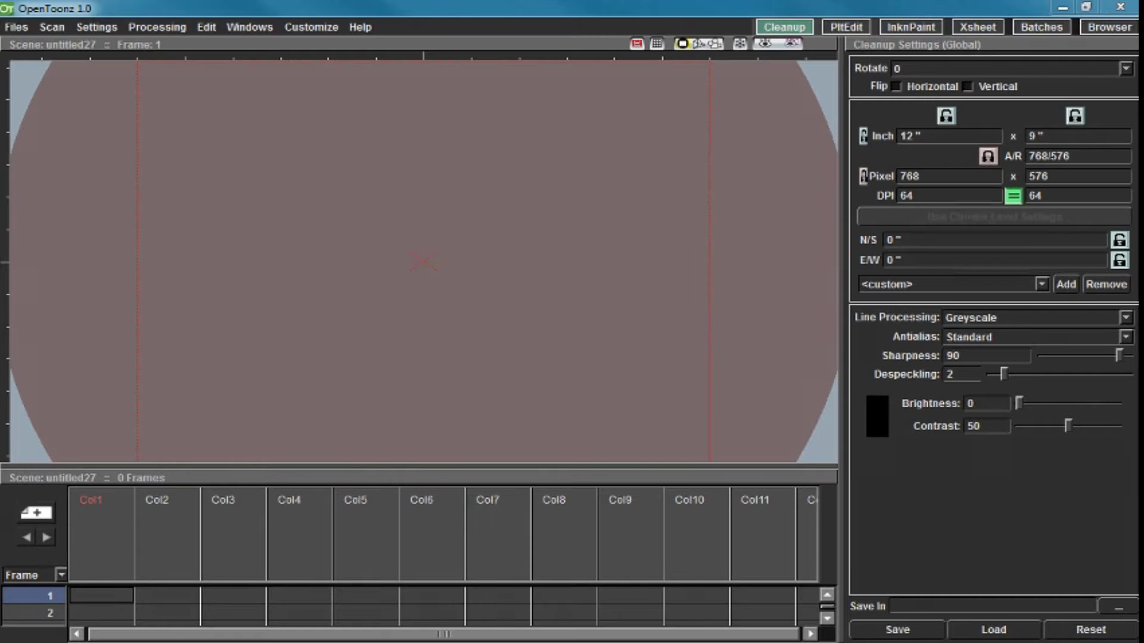
# Switch to Windows Explorer and open the OpenToonz user folder inside C:\OpenToonz 1.0 stuff\profiles\layouts.
pyautogui.press('super+e')
pyautogui.moveTo(217, 26); pyautogui.dragTo(254, 32)
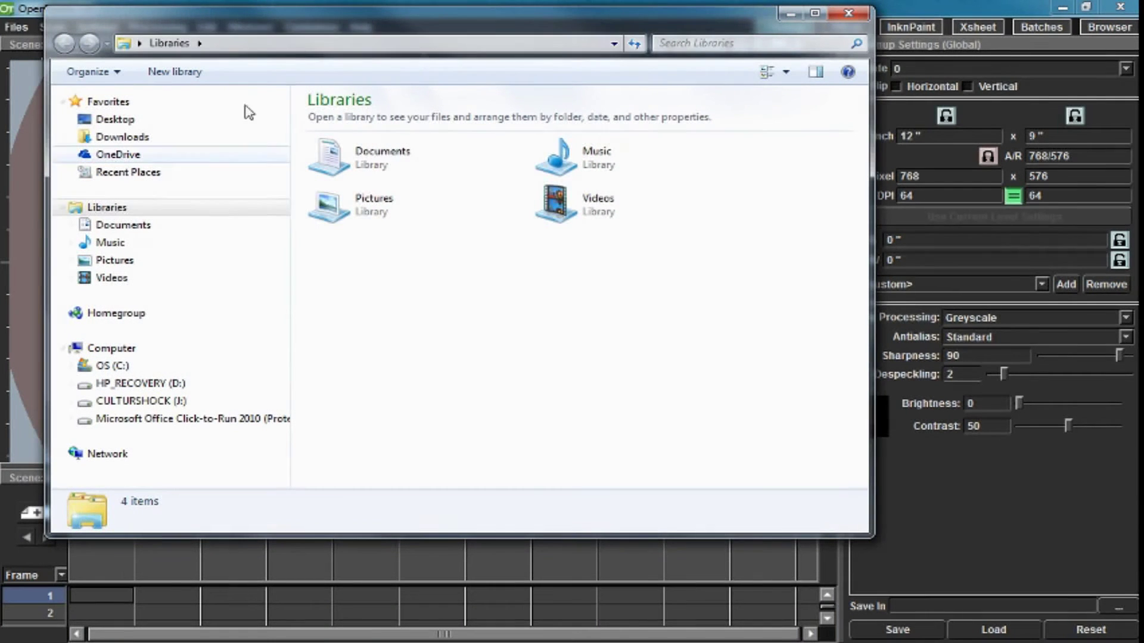
pyautogui.click(191, 367)
pyautogui.doubleClick(415, 158)
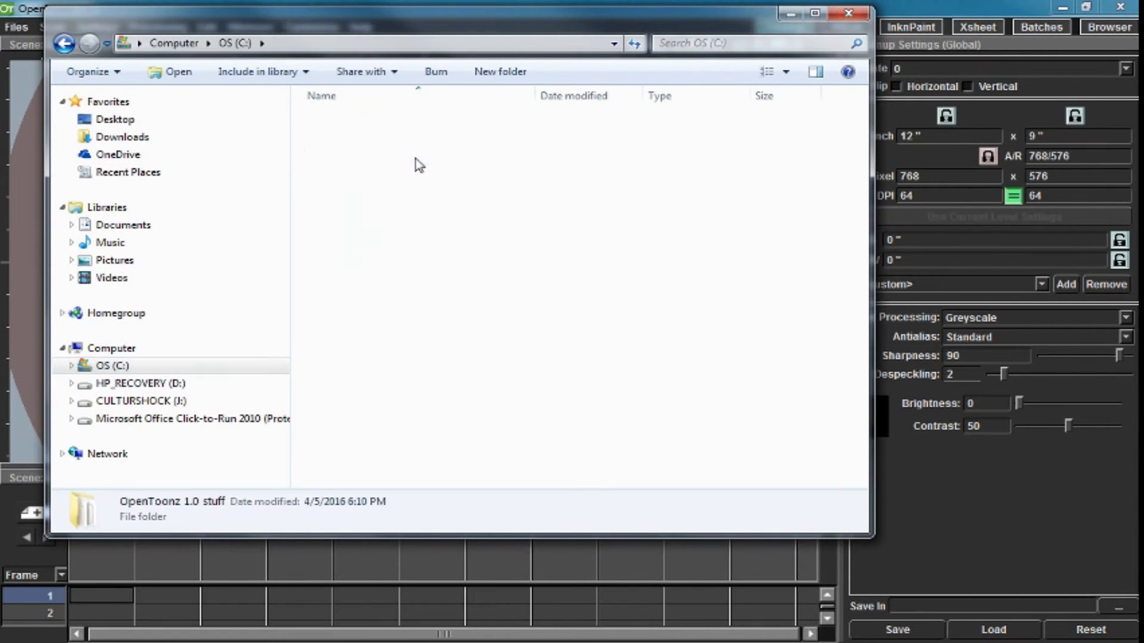
pyautogui.doubleClick(360, 254)
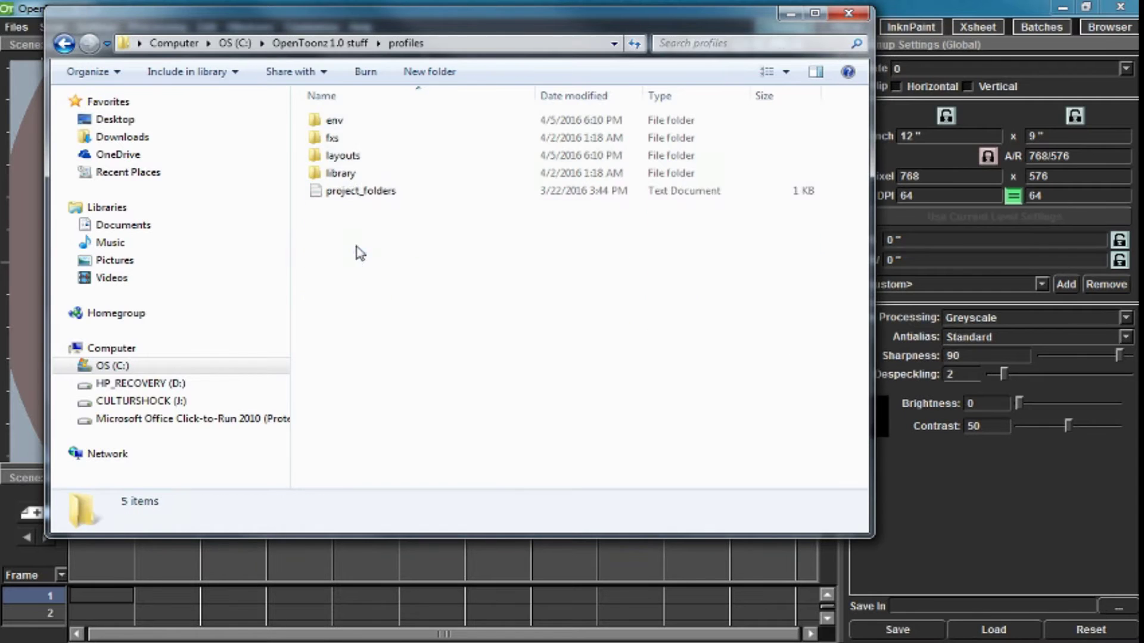
pyautogui.doubleClick(365, 159)
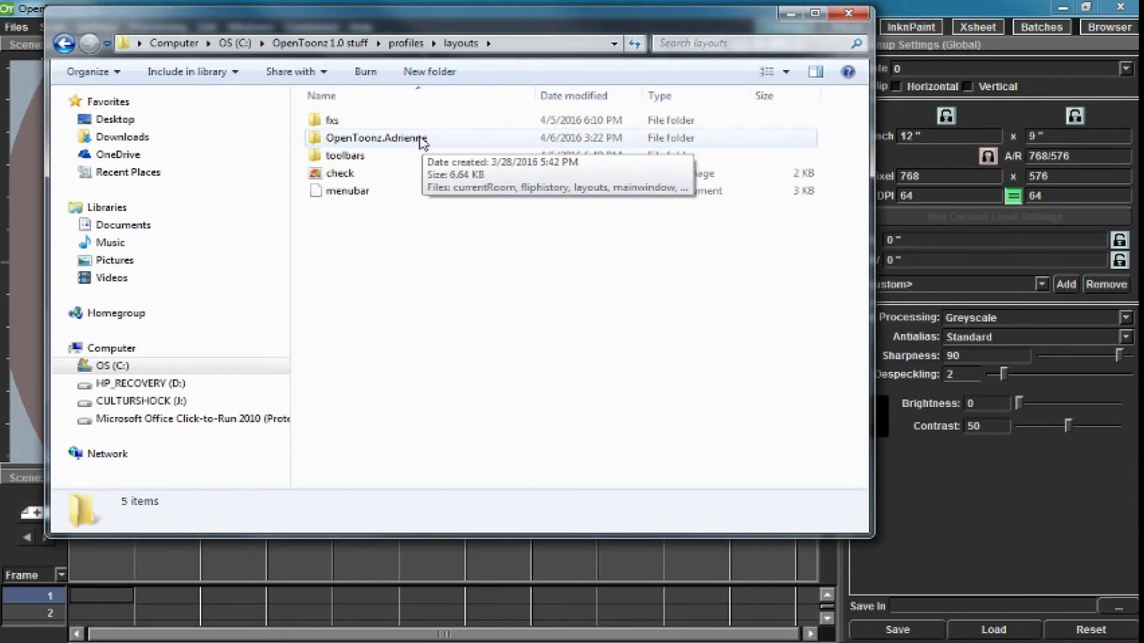
pyautogui.doubleClick(391, 139)
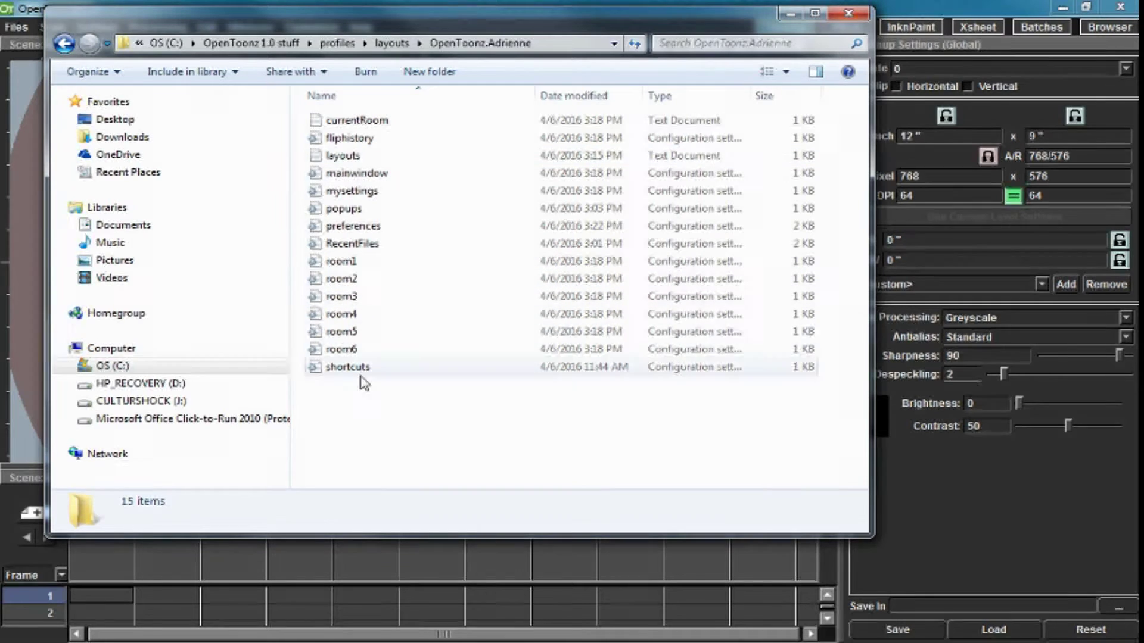
# Open the layouts text file in Notepad and put room1.ini, room2.ini and room3.ini each on its own line.
pyautogui.doubleClick(367, 156)
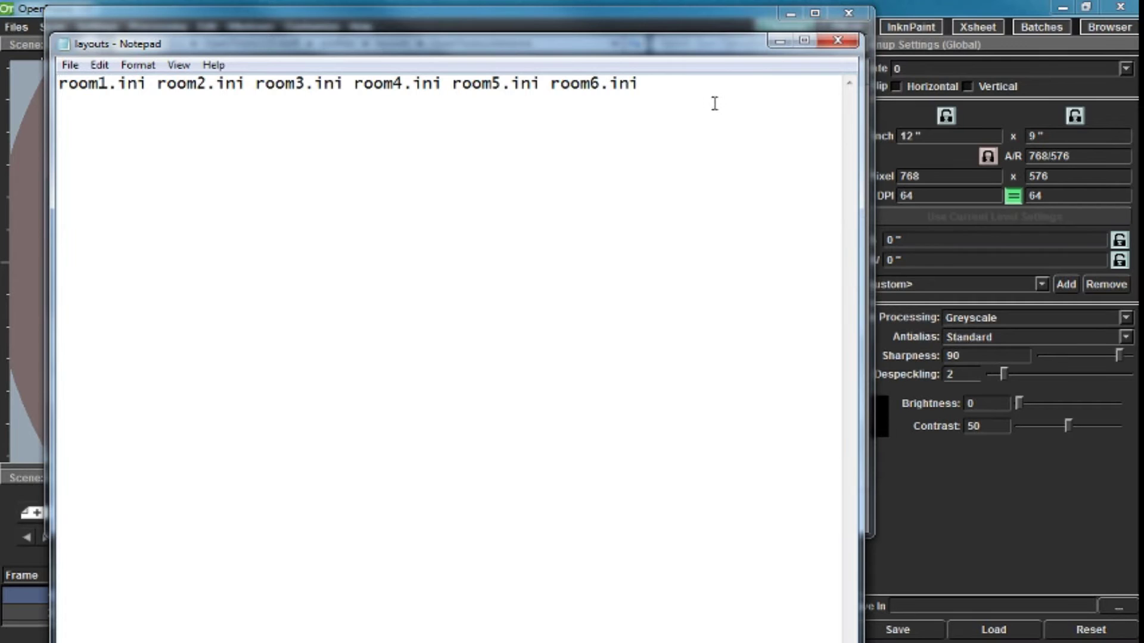
pyautogui.click(151, 85)
pyautogui.press('Return')
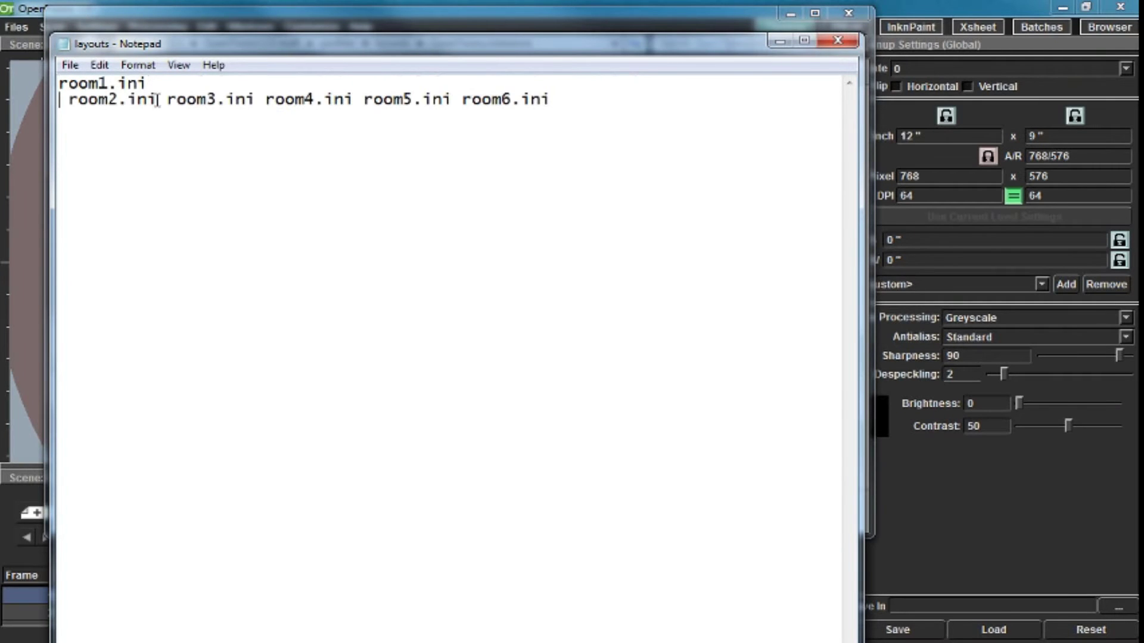
pyautogui.press('Delete')
pyautogui.click(150, 100)
pyautogui.press('Return')
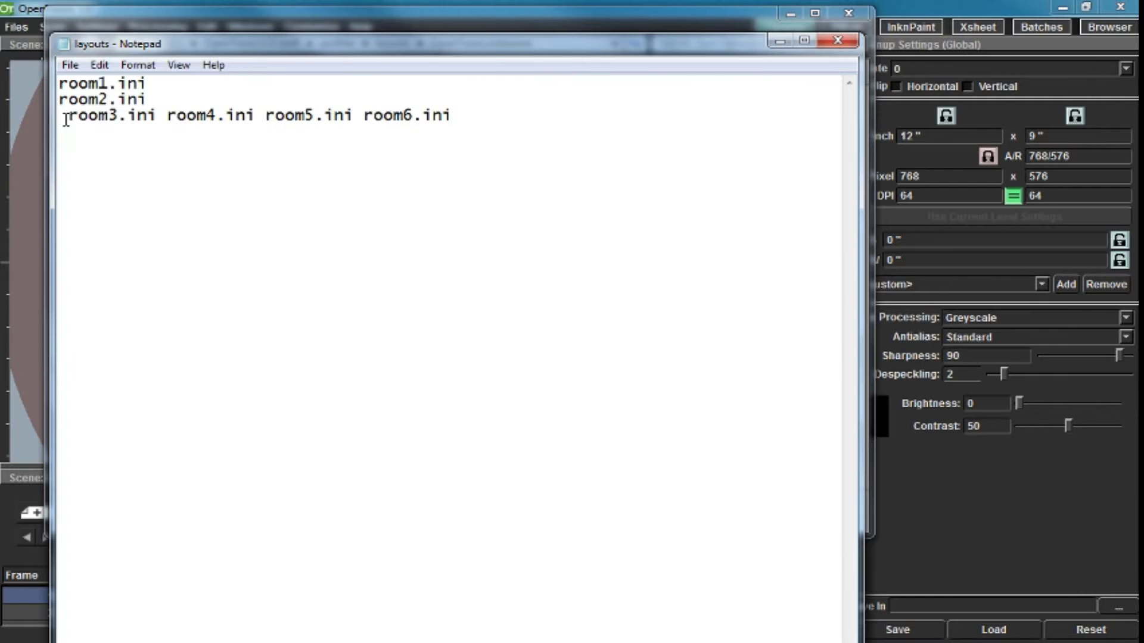
pyautogui.press('BackSpace')
pyautogui.click(149, 113)
pyautogui.press('Return')
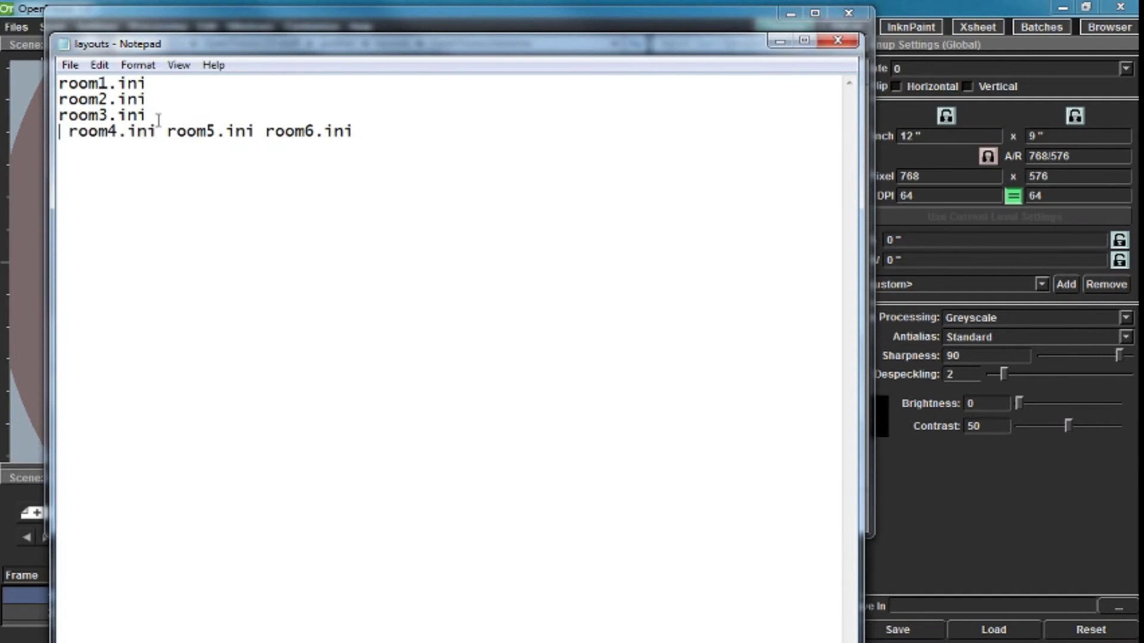
pyautogui.press('BackSpace')
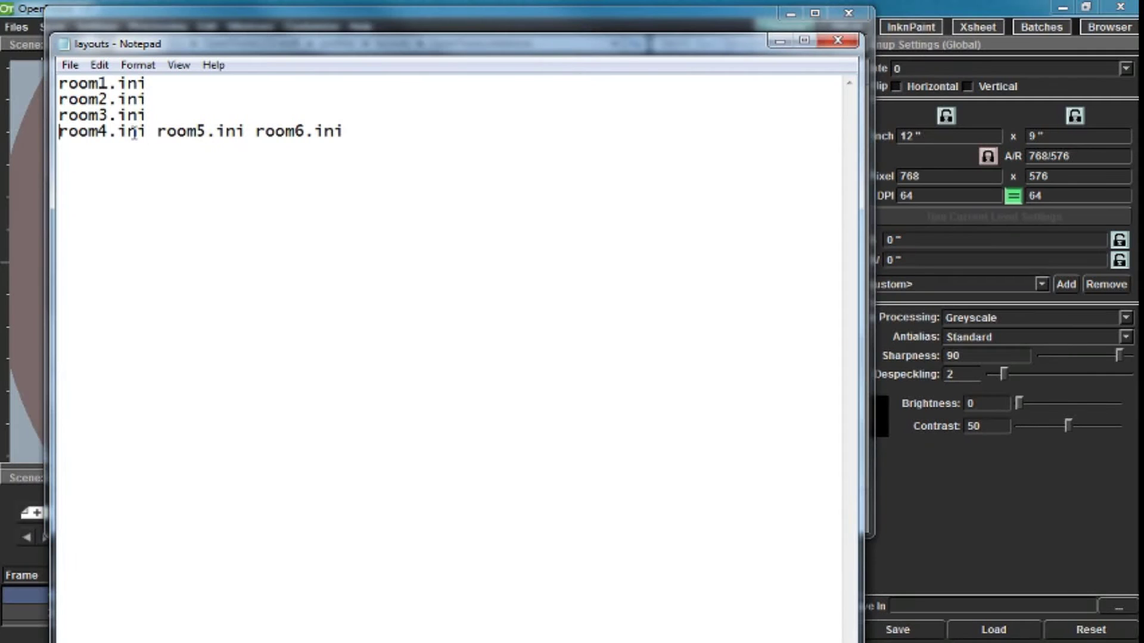
# Put room4.ini, room5.ini and room6.ini each on its own line, without leading spaces, and save and close the layouts file.
pyautogui.doubleClick(141, 130)
pyautogui.click(143, 131)
pyautogui.press('Return')
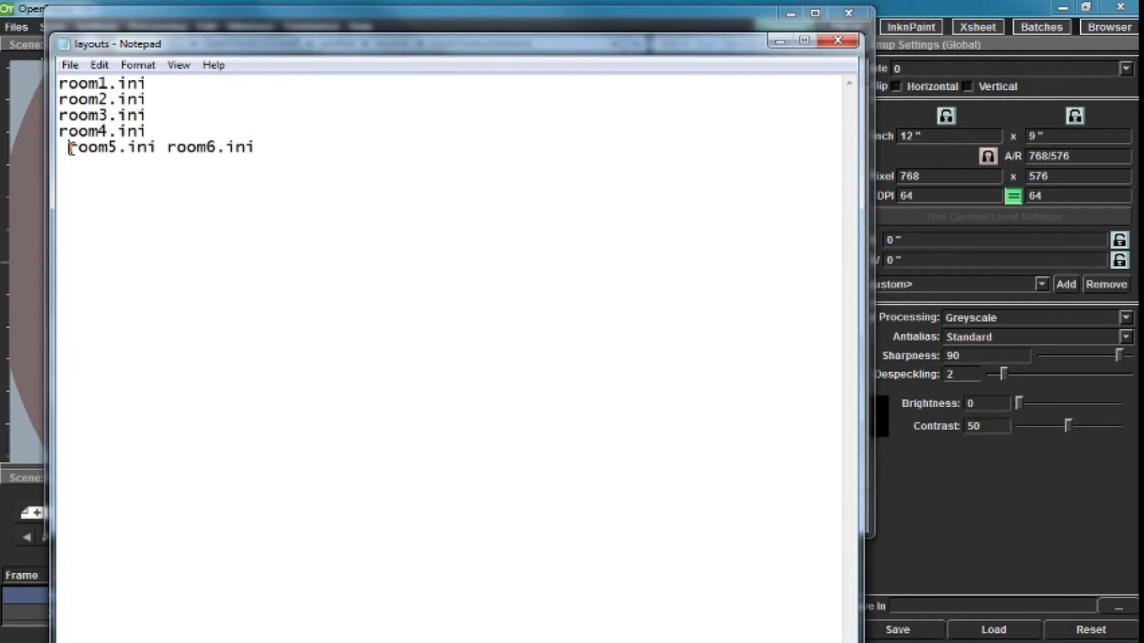
pyautogui.press('Delete')
pyautogui.click(139, 148)
pyautogui.press('Return')
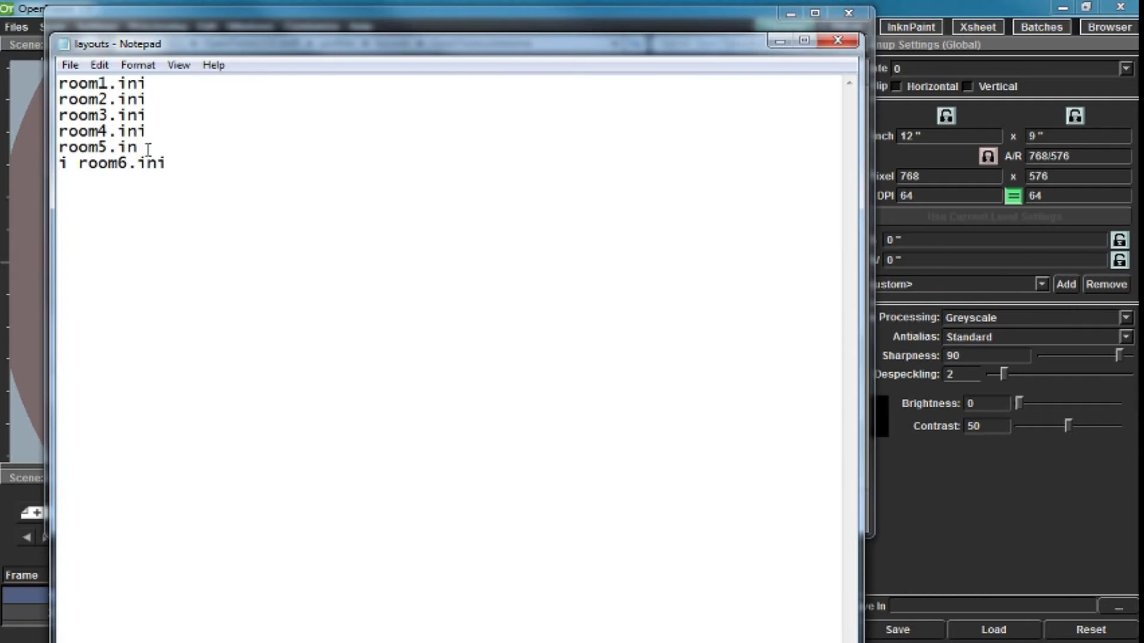
pyautogui.press('BackSpace')
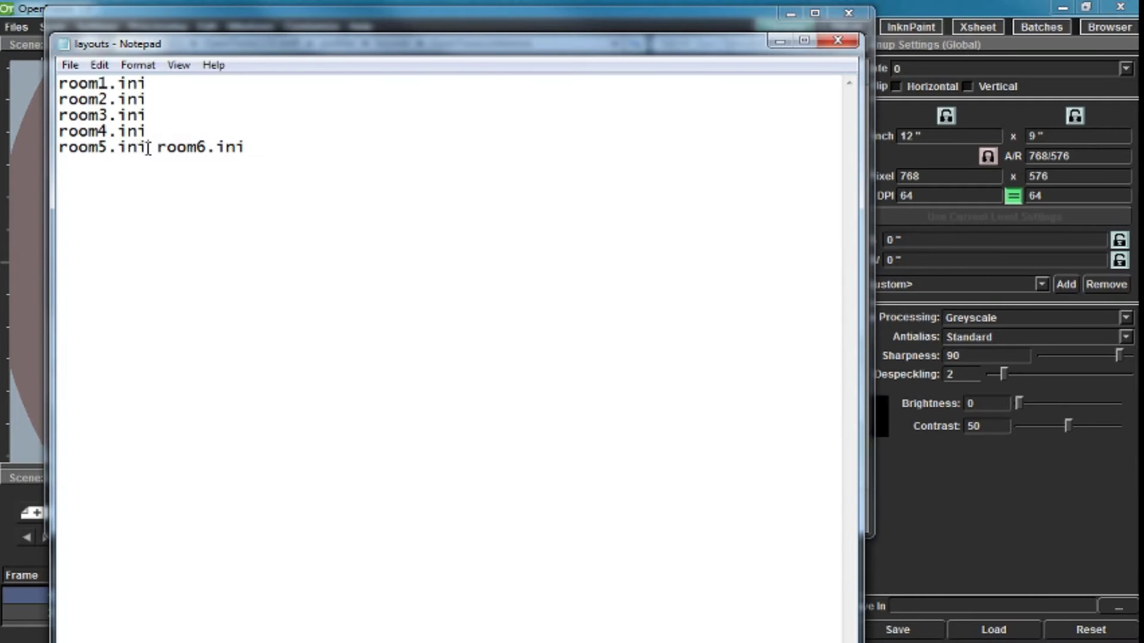
pyautogui.click(155, 149)
pyautogui.press('Return')
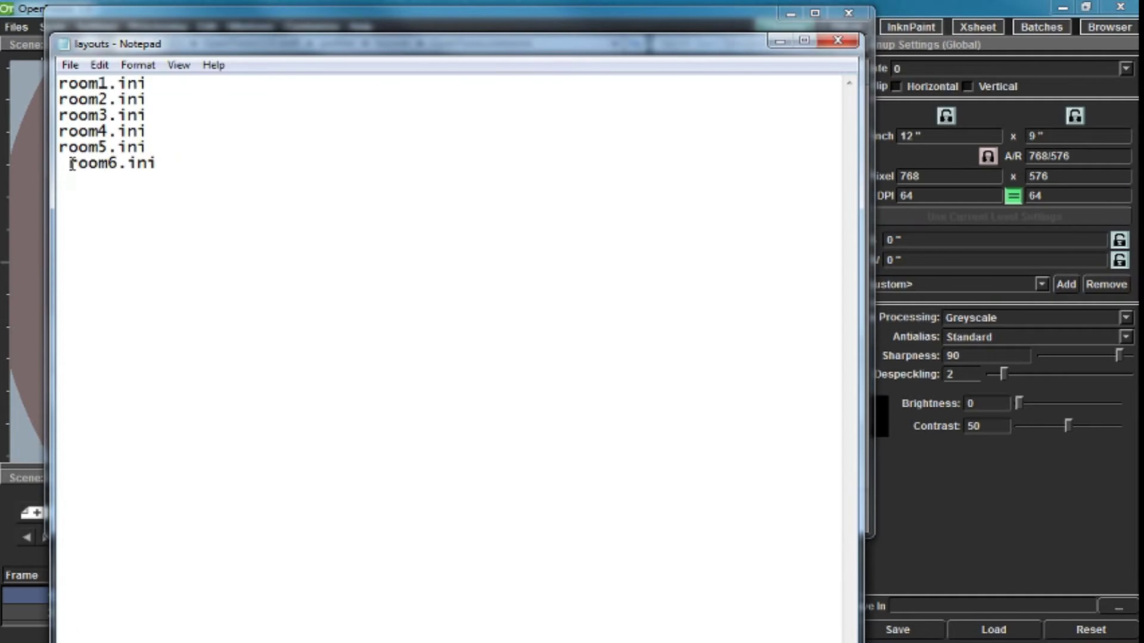
pyautogui.press('Delete')
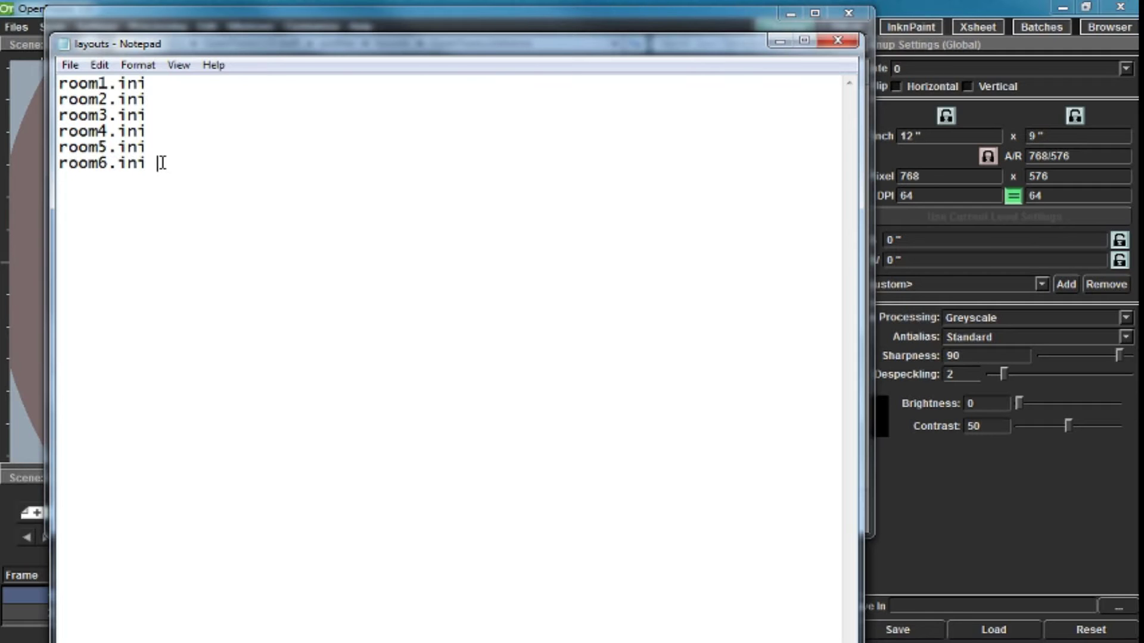
pyautogui.click(70, 64)
pyautogui.click(98, 121)
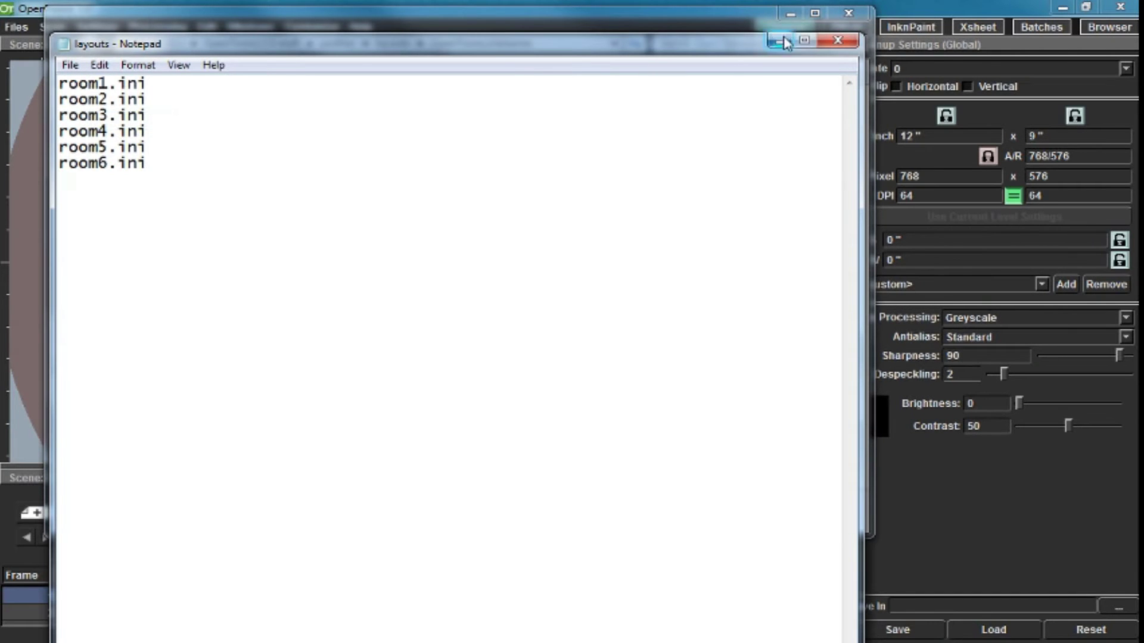
pyautogui.click(837, 40)
# Switch to OpenToonz and quit it, confirming the exit.
pyautogui.click(1079, 10)
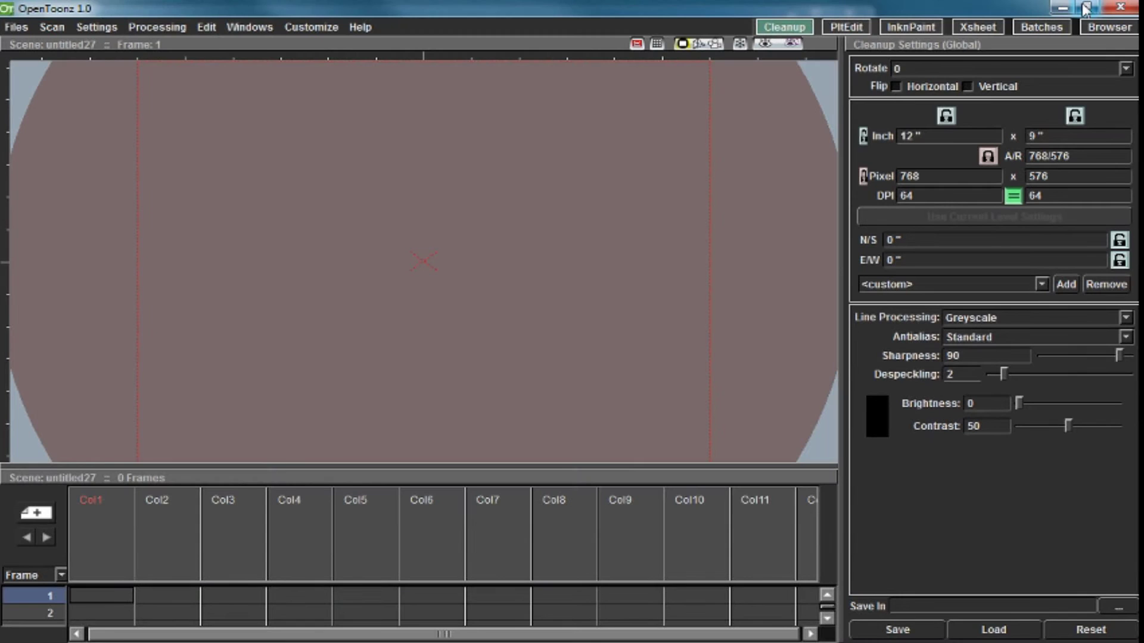
pyautogui.click(1113, 9)
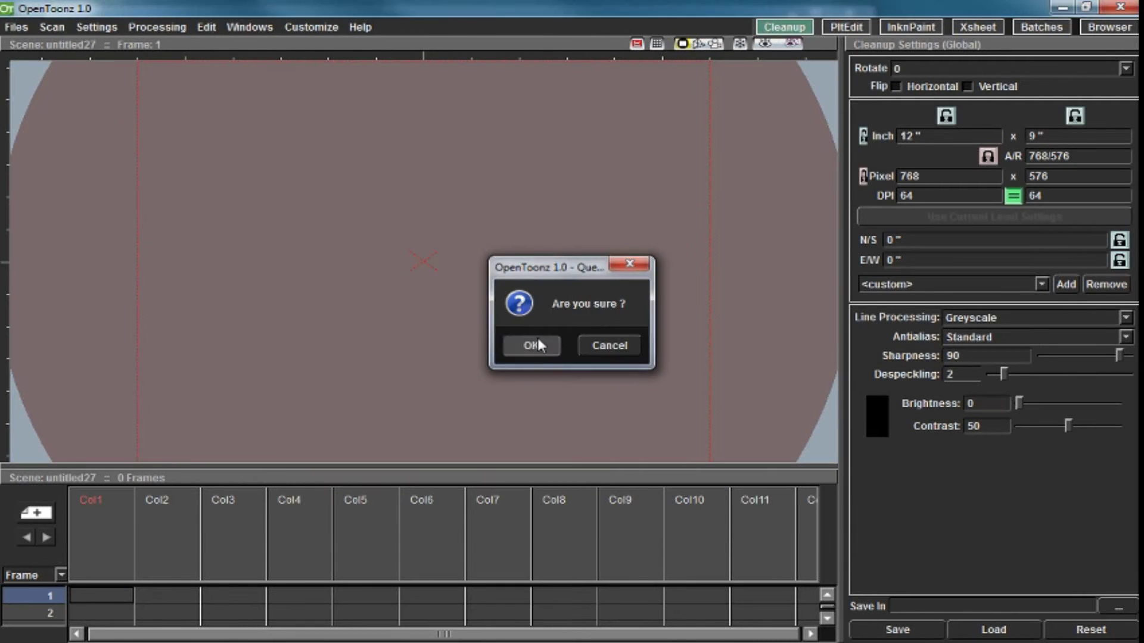
pyautogui.click(533, 342)
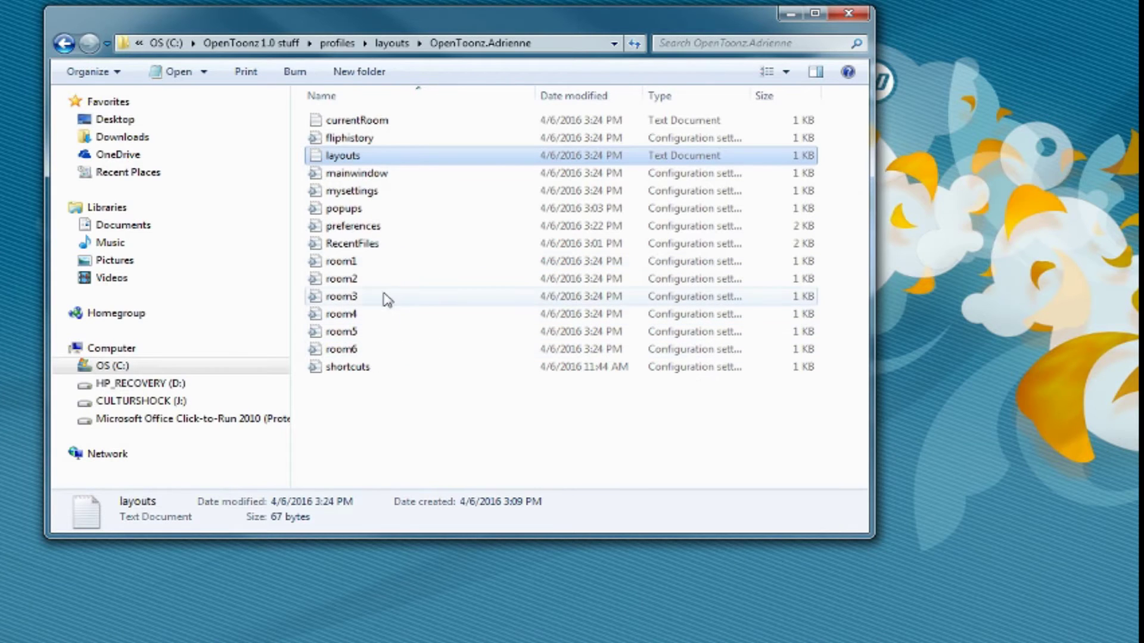
# Open the room1 configuration file and examine its [room] header, the pane_0 geometry and the hierarchy value.
pyautogui.doubleClick(360, 265)
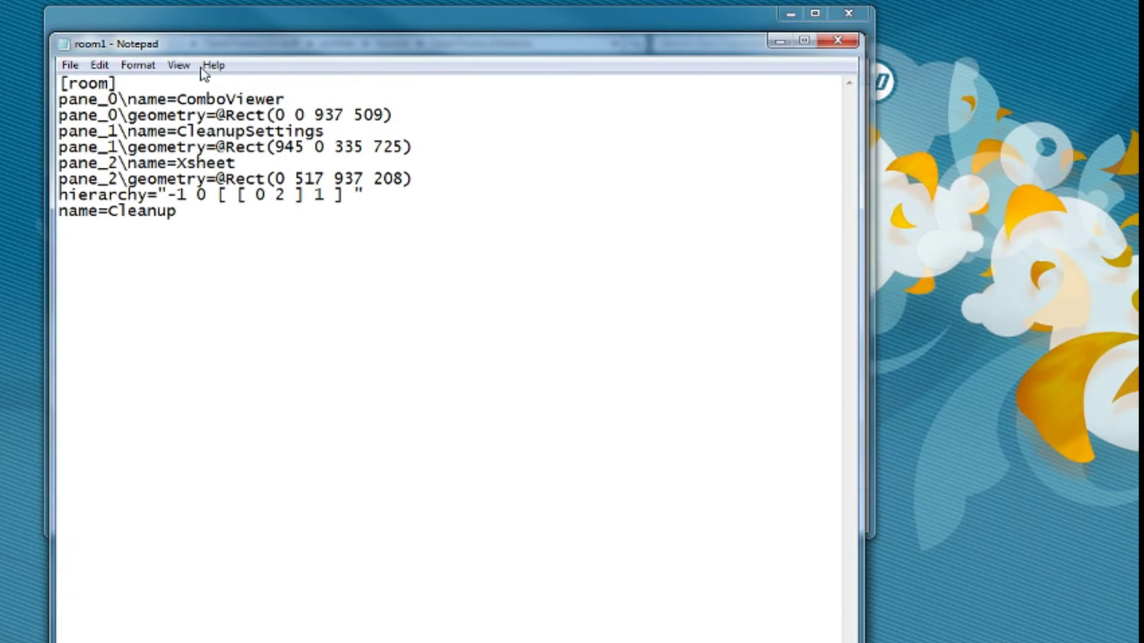
pyautogui.click(133, 83)
pyautogui.moveTo(127, 84); pyautogui.dragTo(59, 83)
pyautogui.click(139, 82)
pyautogui.moveTo(138, 83); pyautogui.dragTo(21, 80)
pyautogui.click(124, 83)
pyautogui.moveTo(163, 196); pyautogui.dragTo(371, 196)
pyautogui.click(377, 203)
pyautogui.moveTo(274, 114); pyautogui.dragTo(386, 115)
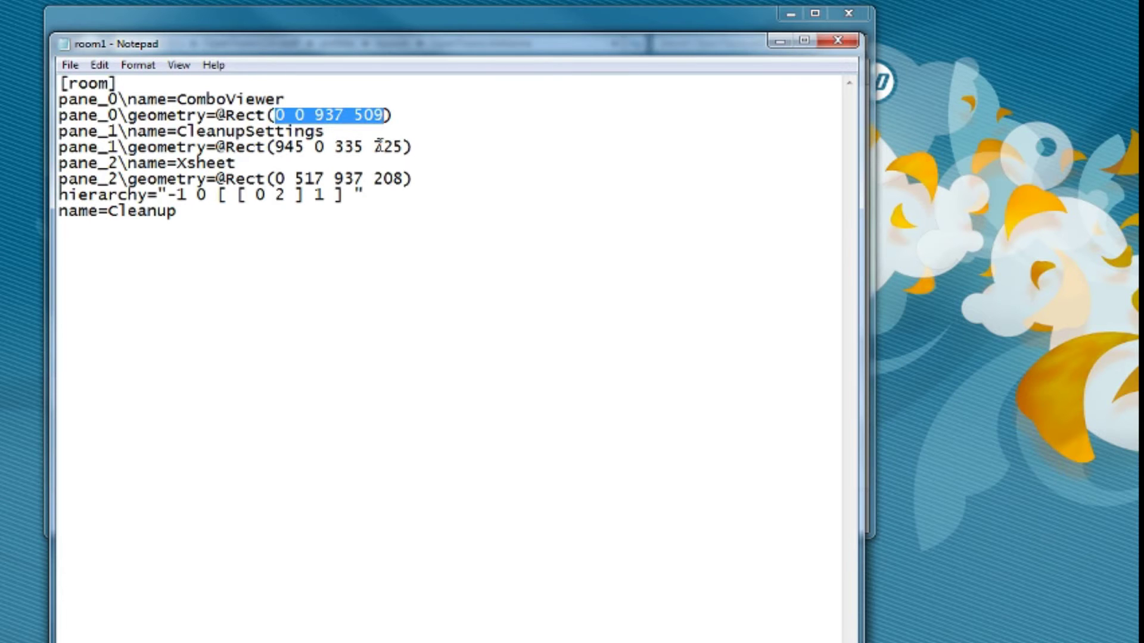
pyautogui.moveTo(173, 195)
pyautogui.mouseDown()
pyautogui.moveTo(332, 194)
pyautogui.moveTo(160, 178)
pyautogui.moveTo(156, 192)
pyautogui.mouseUp()
pyautogui.click(365, 204)
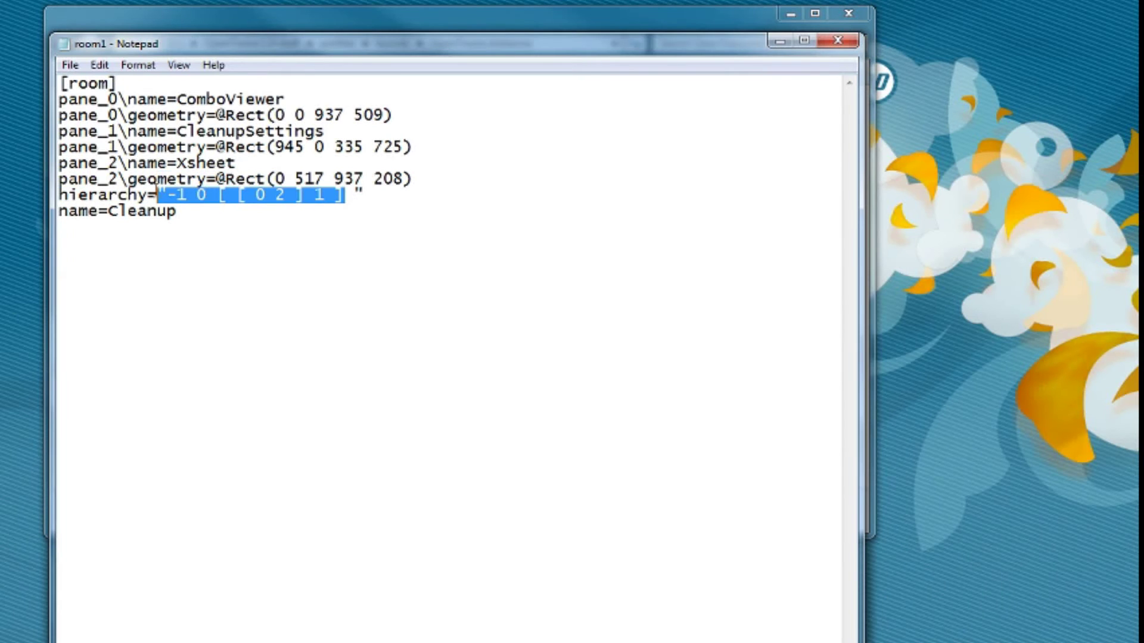
pyautogui.click(370, 196)
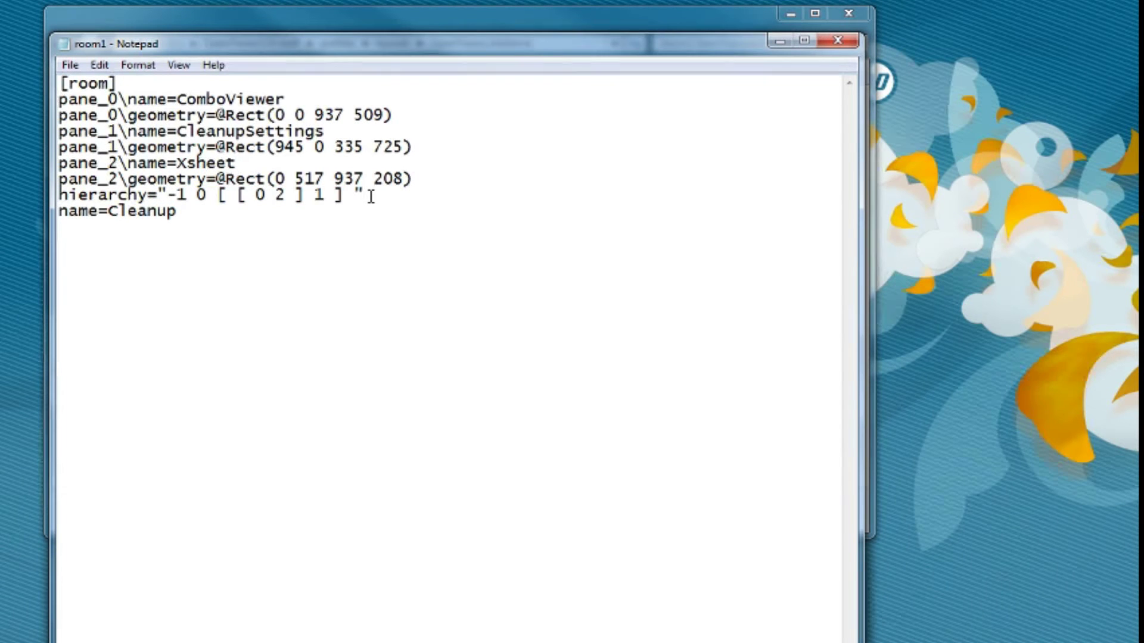
# Set the room name in the room1 file to puppy, and save and close the file.
pyautogui.click(204, 210)
pyautogui.press('BackSpace')
pyautogui.press('BackSpace')
pyautogui.press('BackSpace')
pyautogui.press('BackSpace')
pyautogui.press('BackSpace')
pyautogui.press('BackSpace')
pyautogui.press('BackSpace')
pyautogui.write('puppy')
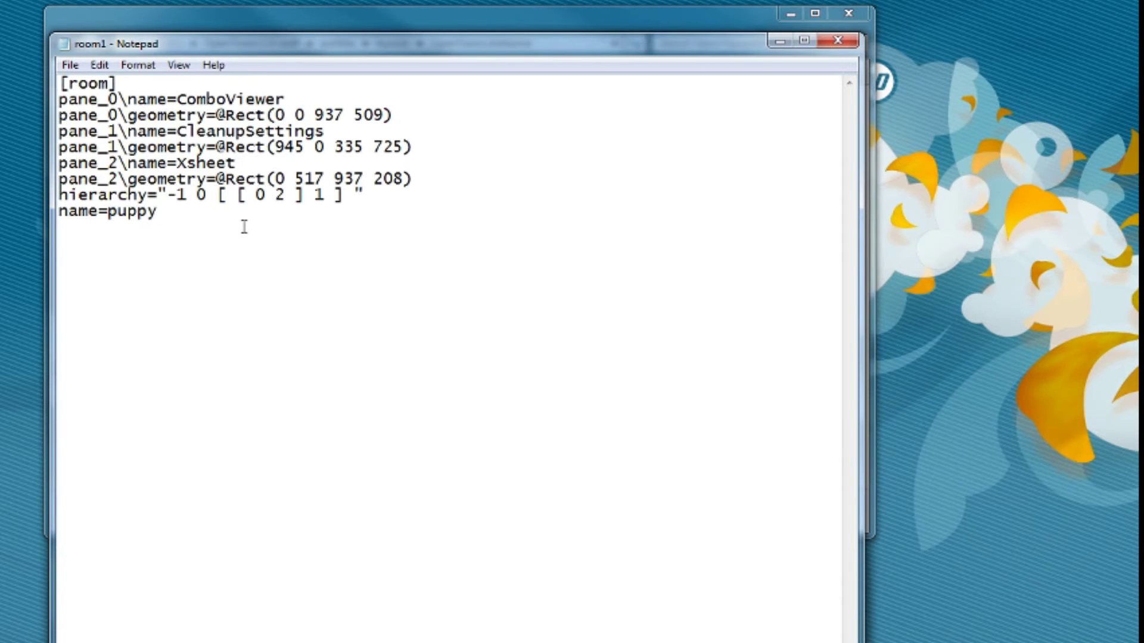
pyautogui.click(70, 65)
pyautogui.click(88, 123)
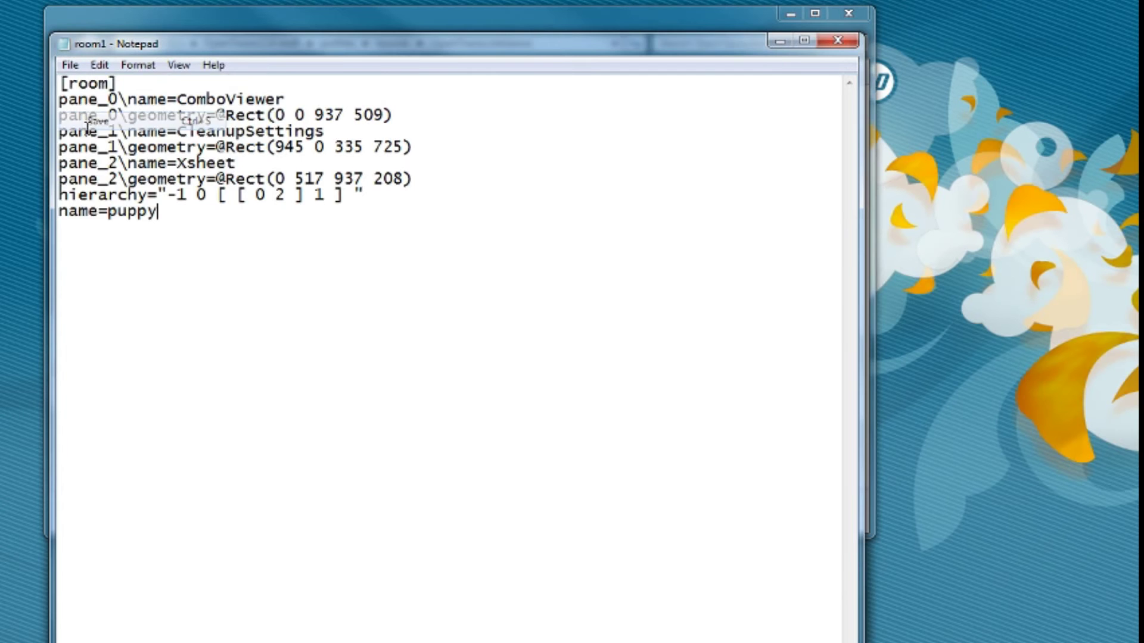
pyautogui.click(838, 39)
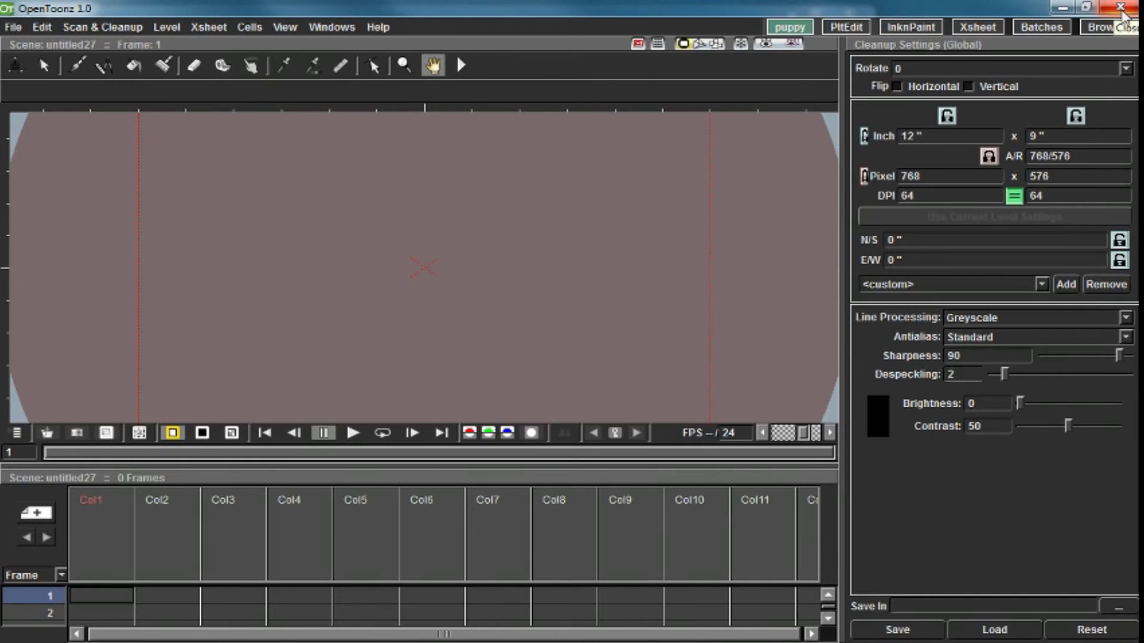
# Quit the OpenToonz session showing the renamed room, and clear the file selection in the user layout folder.
pyautogui.click(1121, 9)
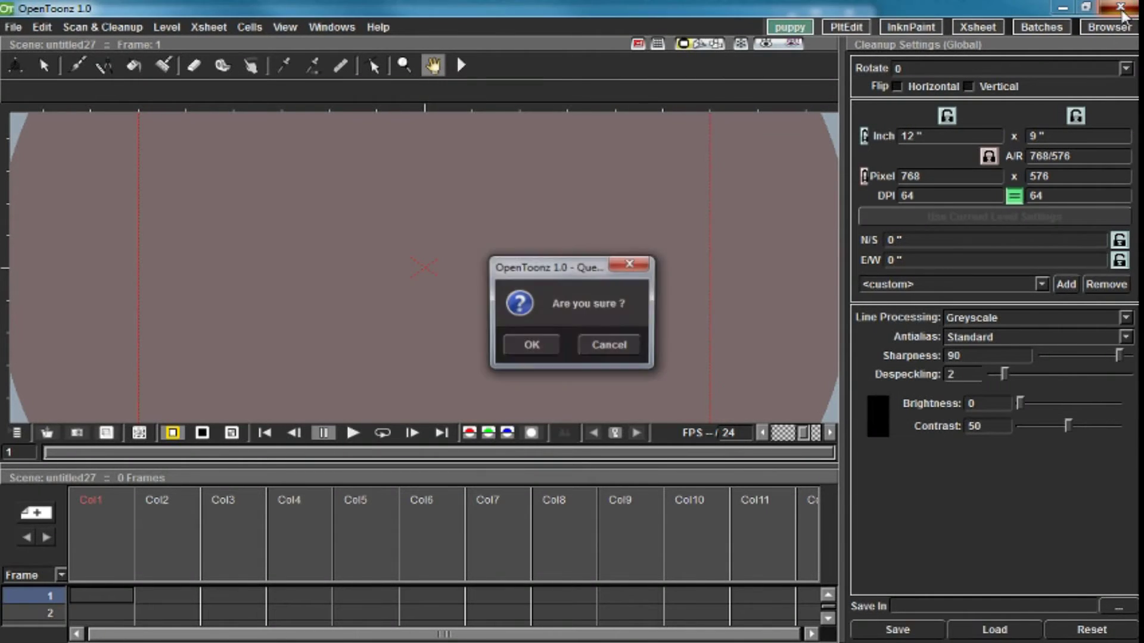
pyautogui.click(524, 349)
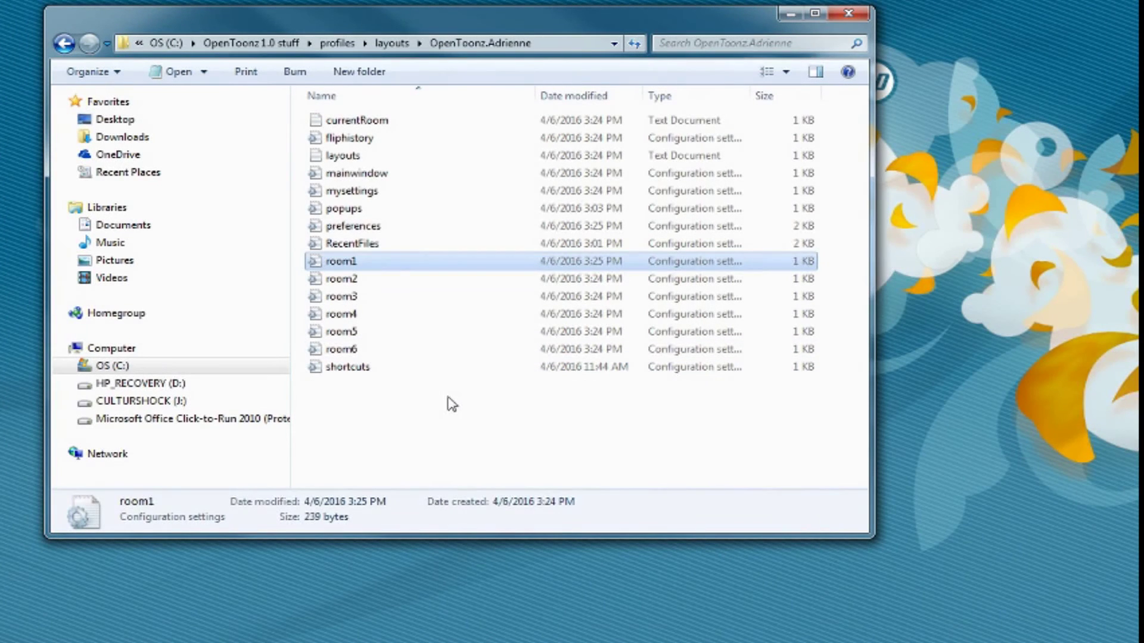
pyautogui.click(438, 417)
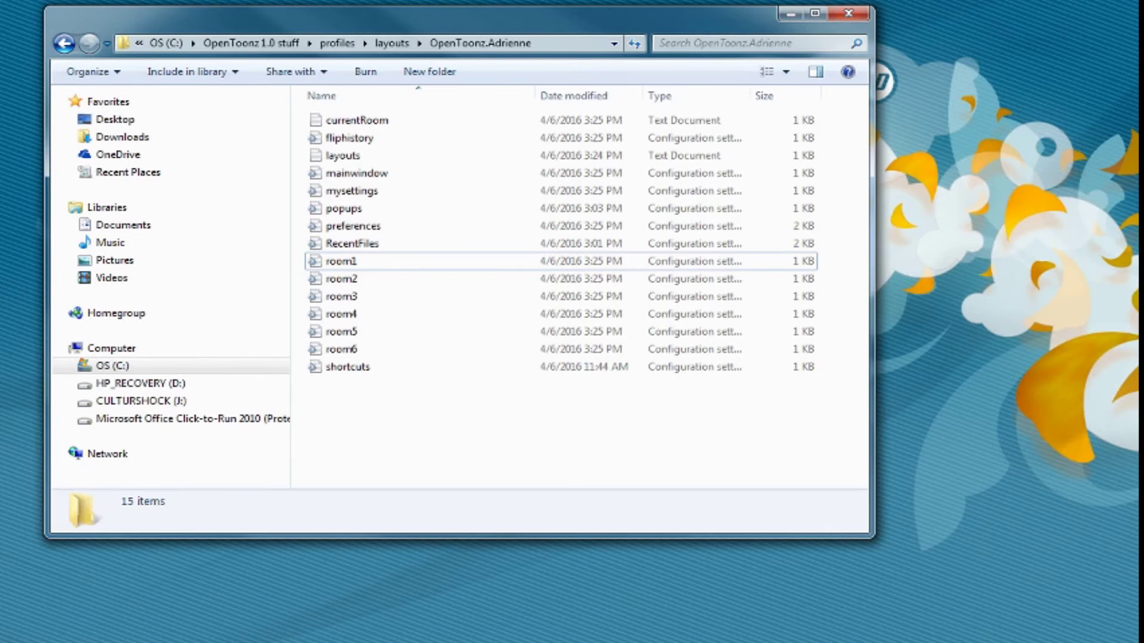
# Arrange the room backup folder window in front of the OpenToonz user layout folder window, keeping both accessible.
pyautogui.moveTo(437, 47)
pyautogui.mouseDown()
pyautogui.moveTo(439, 105)
pyautogui.moveTo(438, 58)
pyautogui.mouseUp()
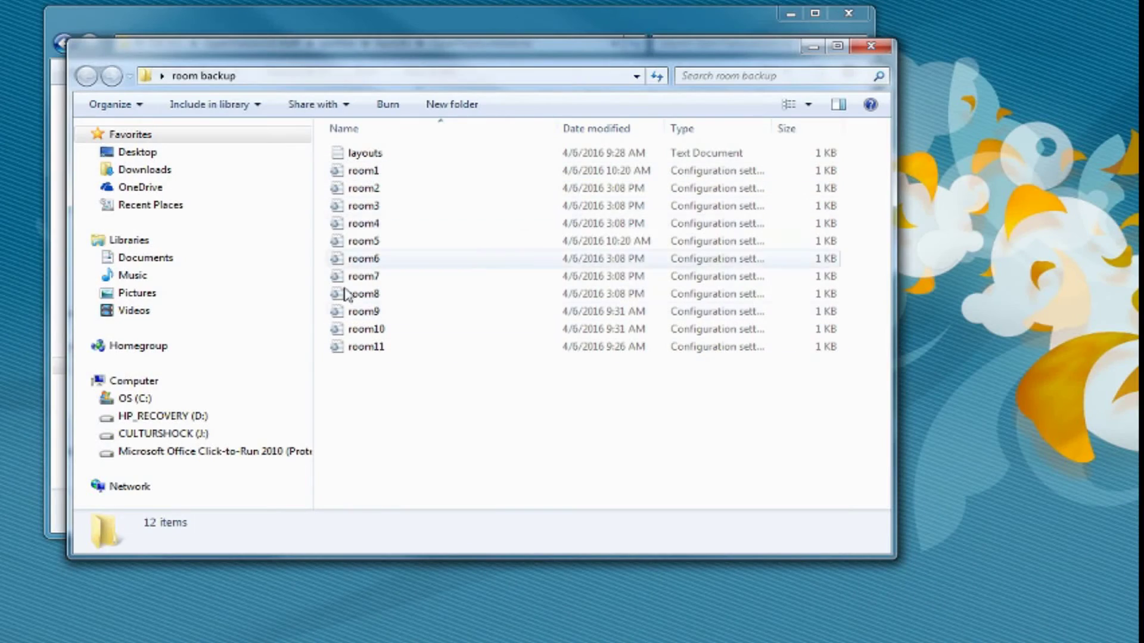
pyautogui.moveTo(392, 60); pyautogui.dragTo(468, 136)
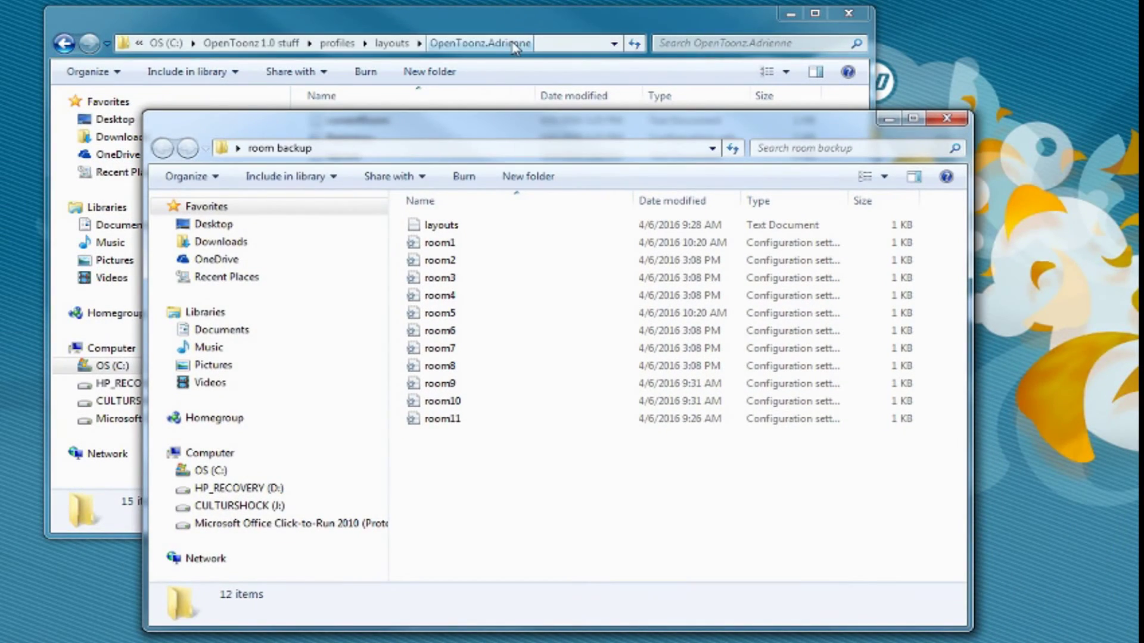
pyautogui.moveTo(507, 22)
pyautogui.mouseDown()
pyautogui.moveTo(481, 6)
pyautogui.moveTo(509, 31)
pyautogui.mouseUp()
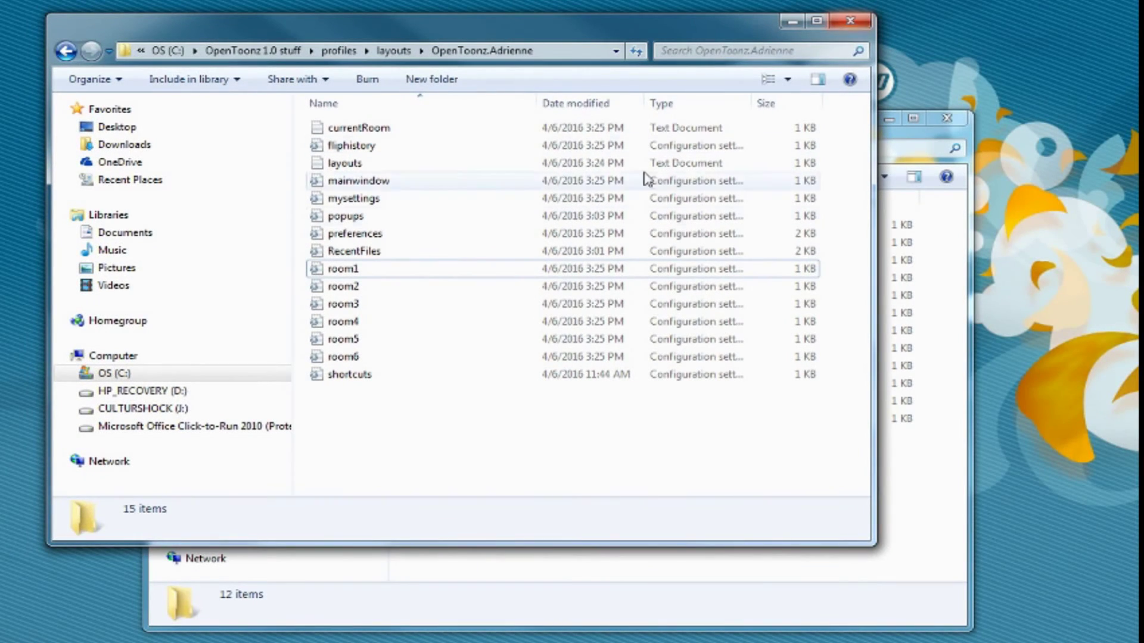
pyautogui.moveTo(885, 134); pyautogui.dragTo(959, 141)
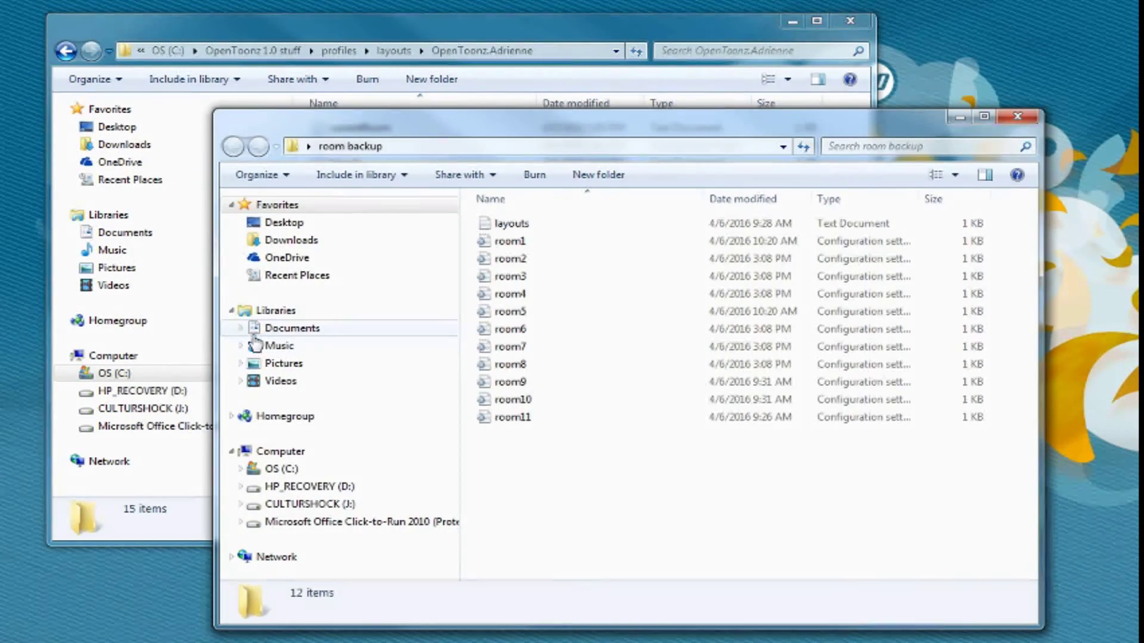
# Resize the room backup and user layout folder windows so both file lists are accessible, showing the room files in the layout folder.
pyautogui.moveTo(214, 111); pyautogui.dragTo(485, 221)
pyautogui.click(352, 496)
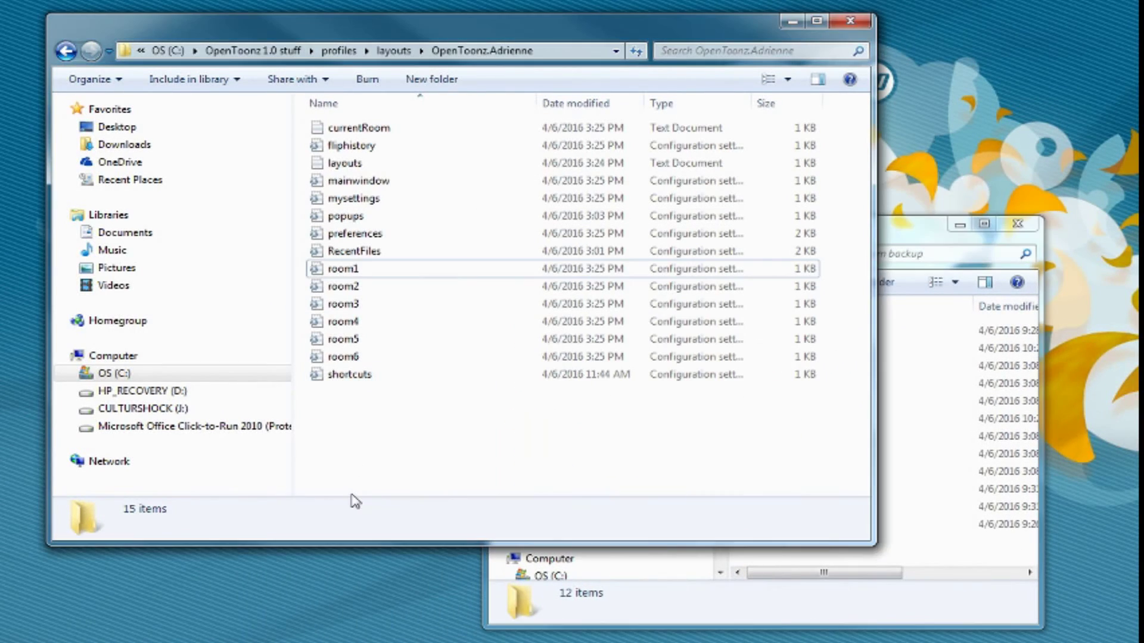
pyautogui.moveTo(872, 547); pyautogui.dragTo(457, 392)
pyautogui.scroll(-1, 451, 279)
pyautogui.scroll(-1, 451, 279)
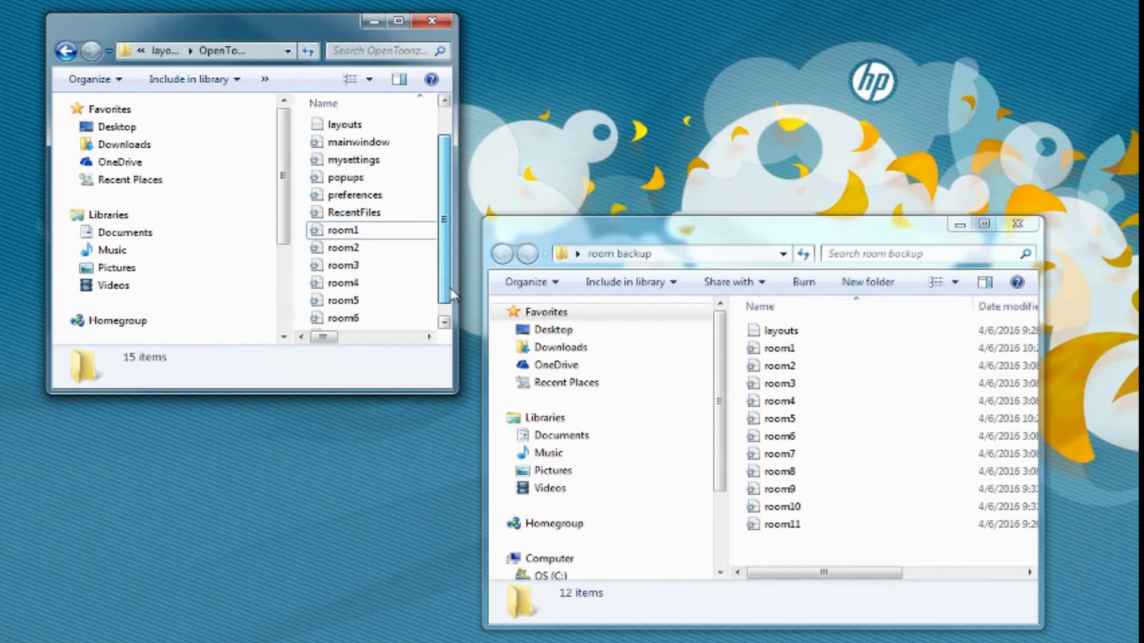
# Move all files from the room backup folder into the user layout folder, replacing every conflicting file, close the backup folder and maximize the layout folder.
pyautogui.moveTo(850, 559); pyautogui.dragTo(818, 326)
pyautogui.moveTo(862, 456); pyautogui.dragTo(314, 250)
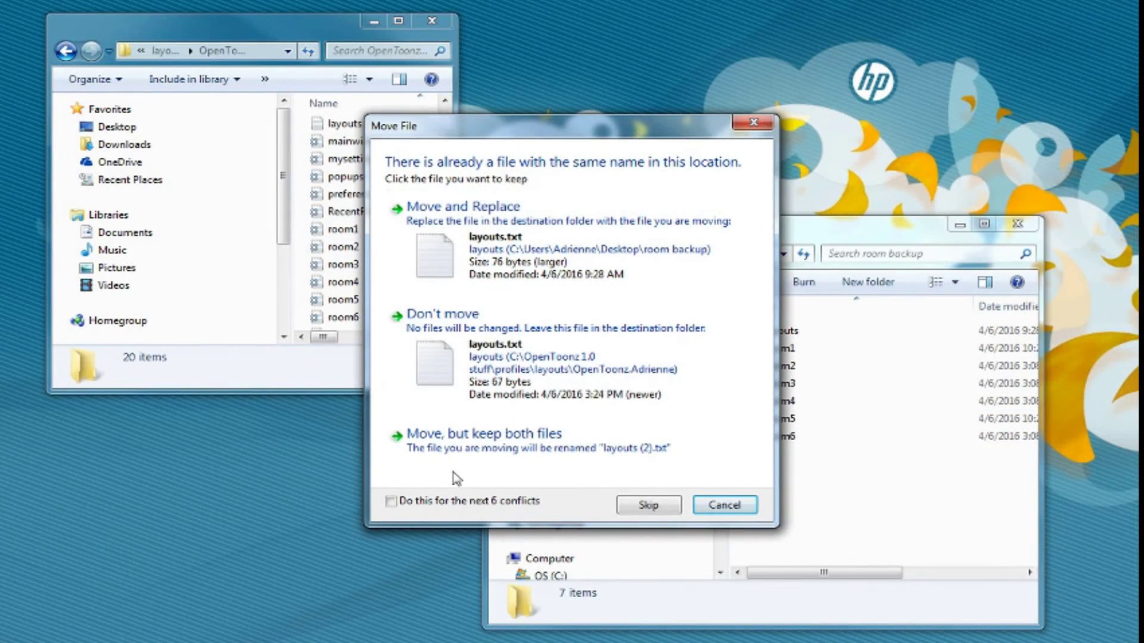
pyautogui.click(390, 501)
pyautogui.click(589, 250)
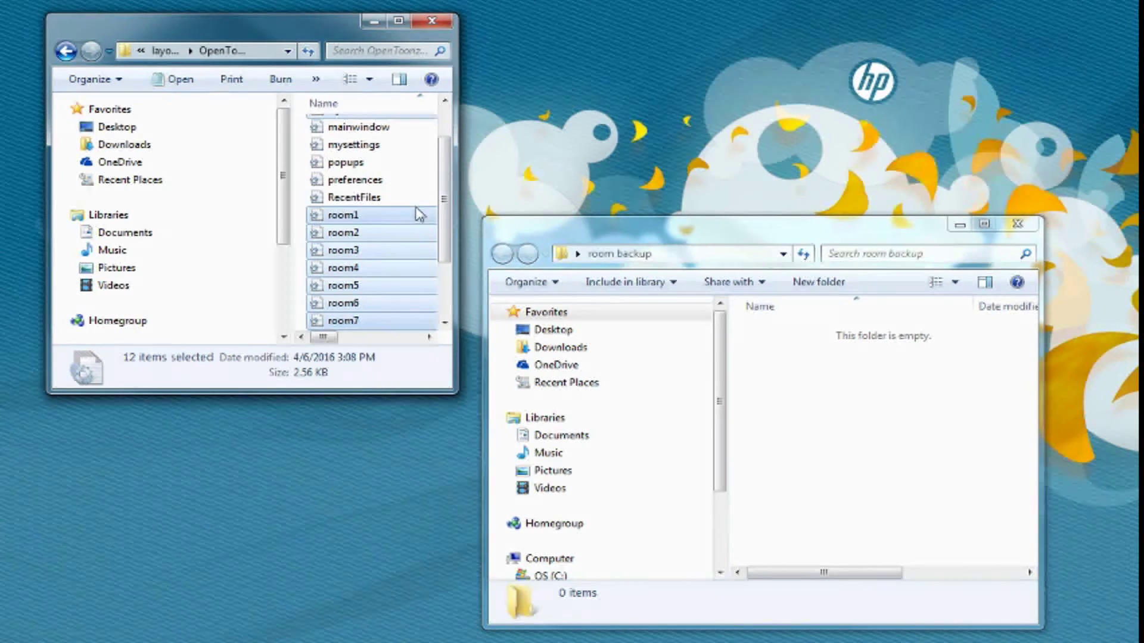
pyautogui.click(1017, 225)
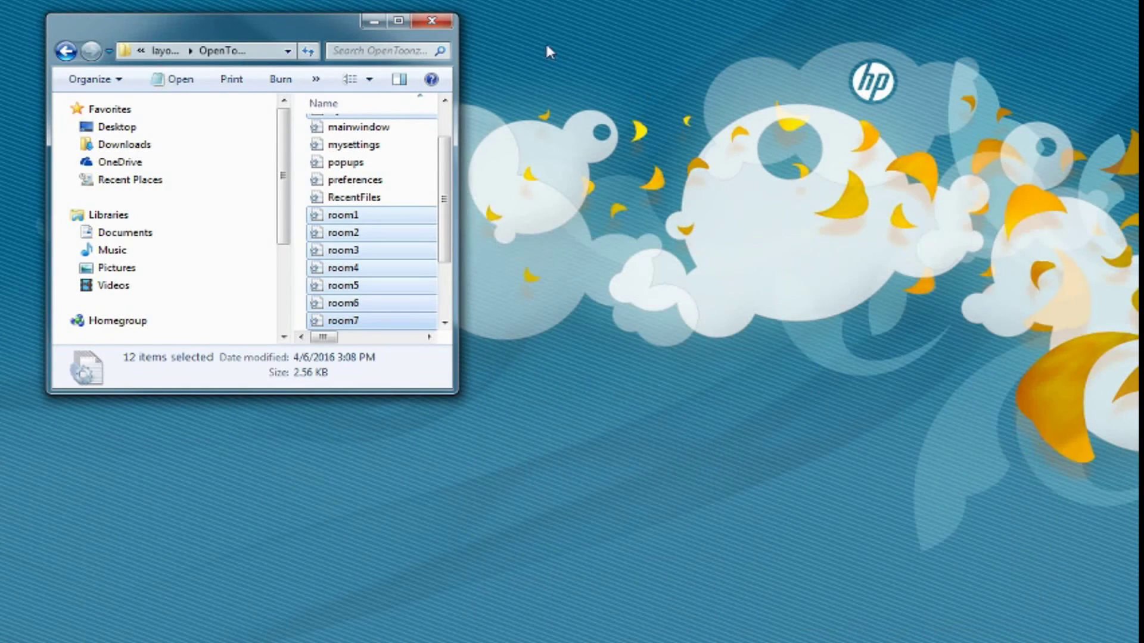
pyautogui.click(398, 21)
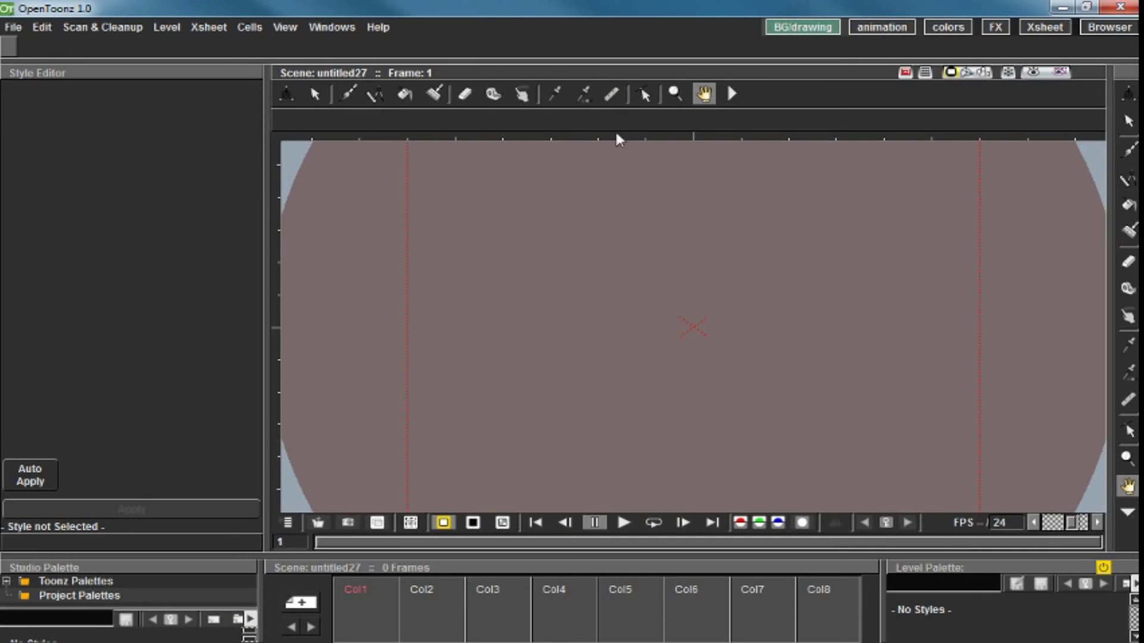
# Look through the BG/drawing, animation, colors, FX, Xsheet and Browser rooms in OpenToonz.
pyautogui.click(908, 26)
pyautogui.click(928, 28)
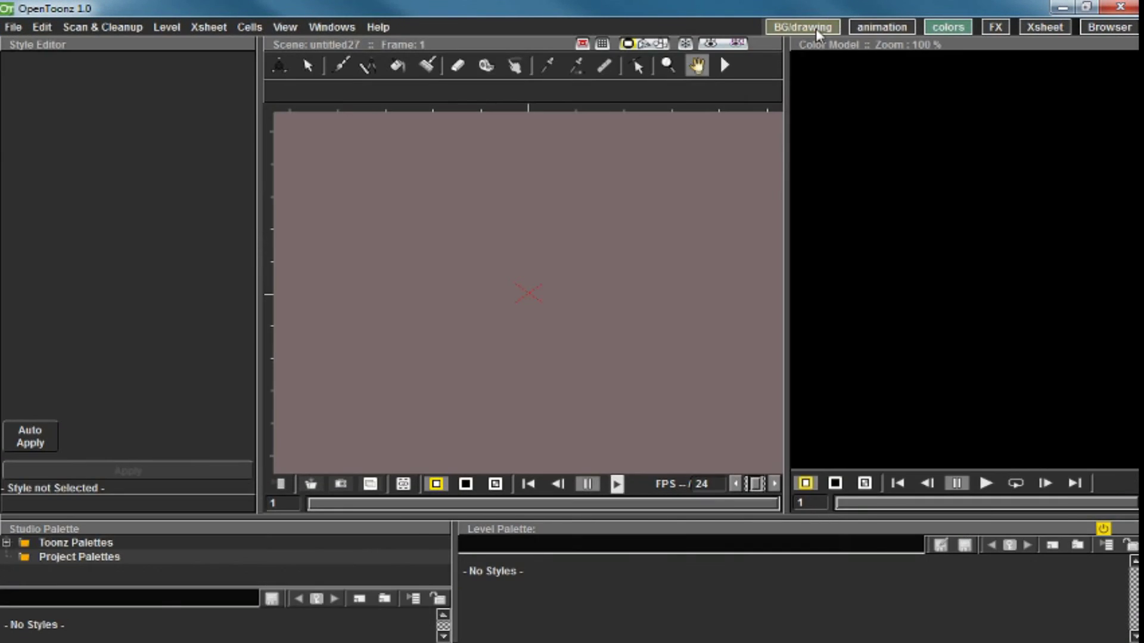
pyautogui.click(817, 27)
pyautogui.click(881, 27)
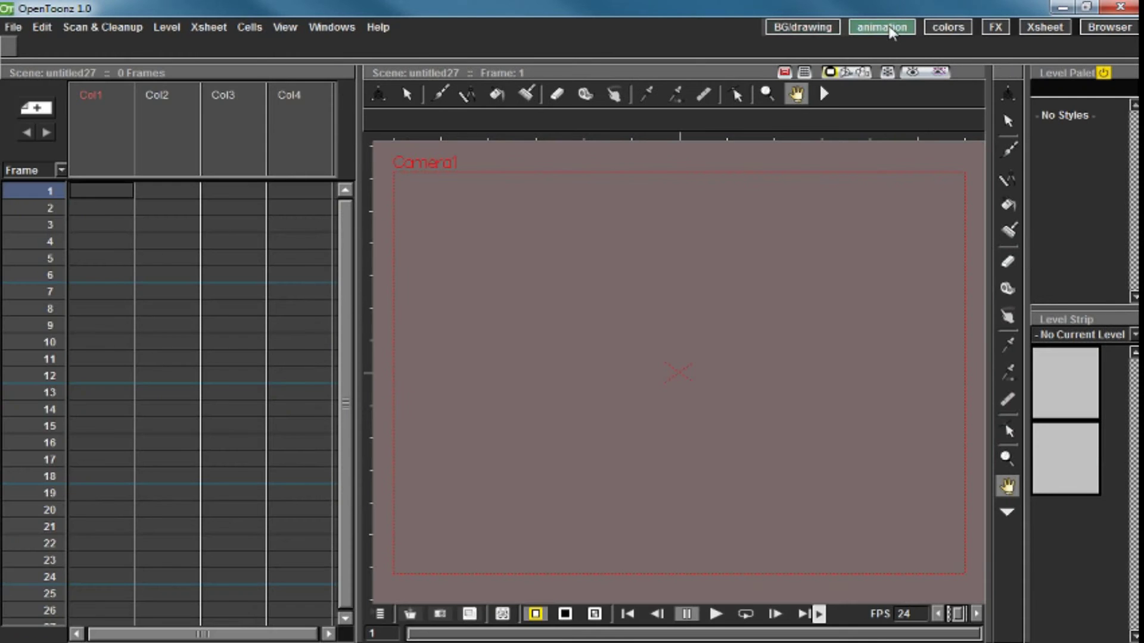
pyautogui.click(948, 27)
pyautogui.click(995, 27)
pyautogui.click(1043, 27)
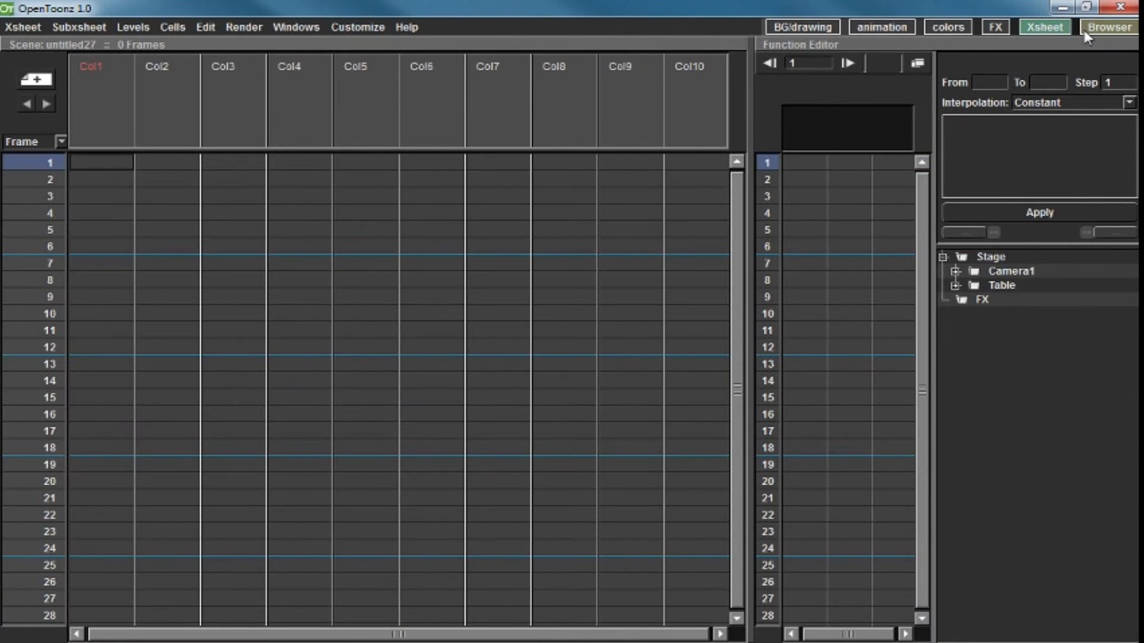
pyautogui.click(1110, 27)
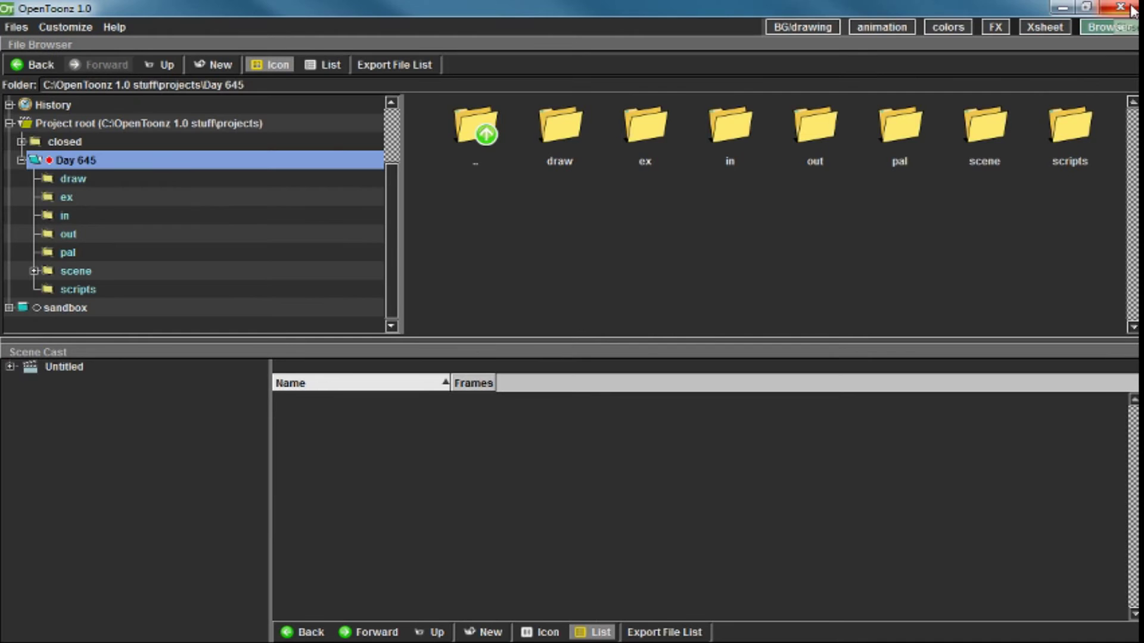
# Quit OpenToonz and clear the file selection in the user layout folder.
pyautogui.click(1123, 8)
pyautogui.click(531, 345)
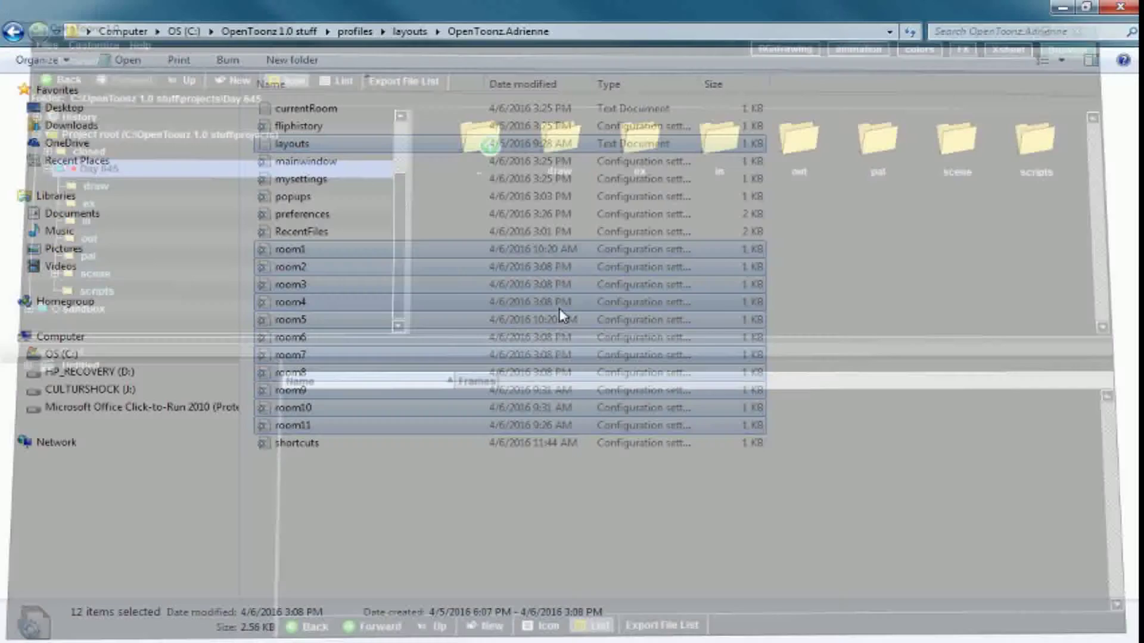
pyautogui.click(874, 432)
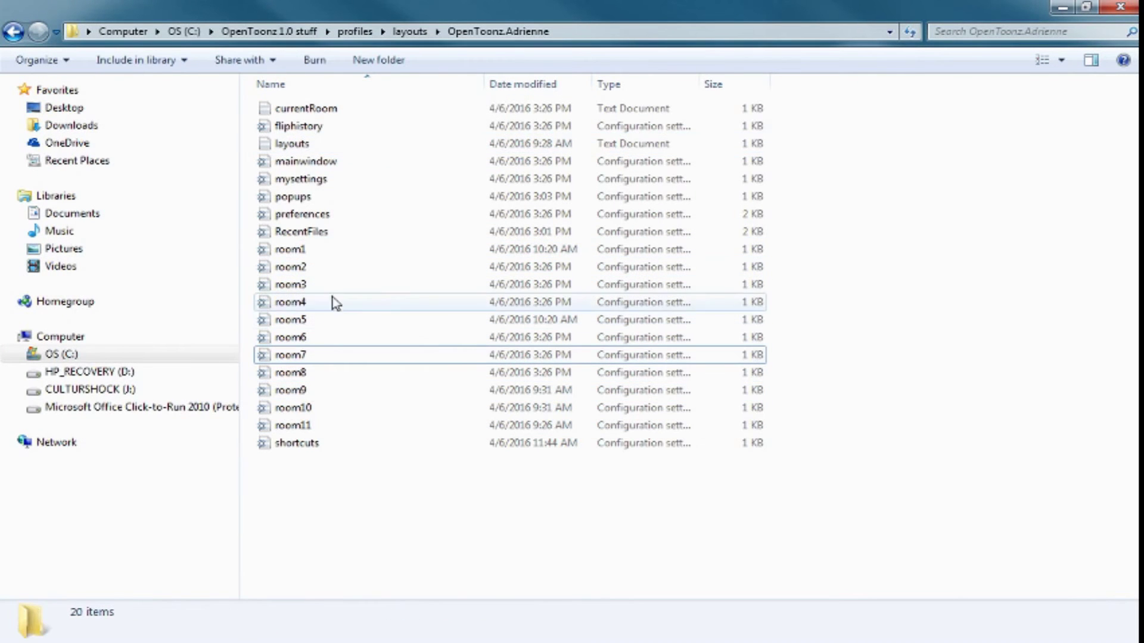
# Open the layouts text file, add a second room7.ini entry on its own line above room11.ini, and save the file.
pyautogui.doubleClick(309, 144)
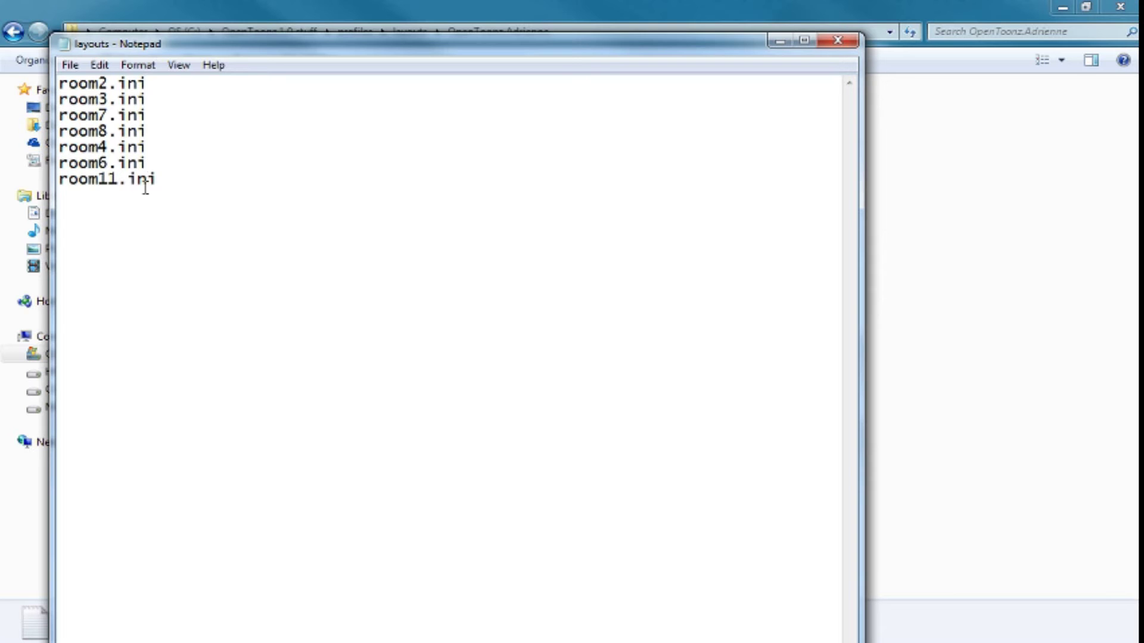
pyautogui.press('Return')
pyautogui.write('room7.ini')
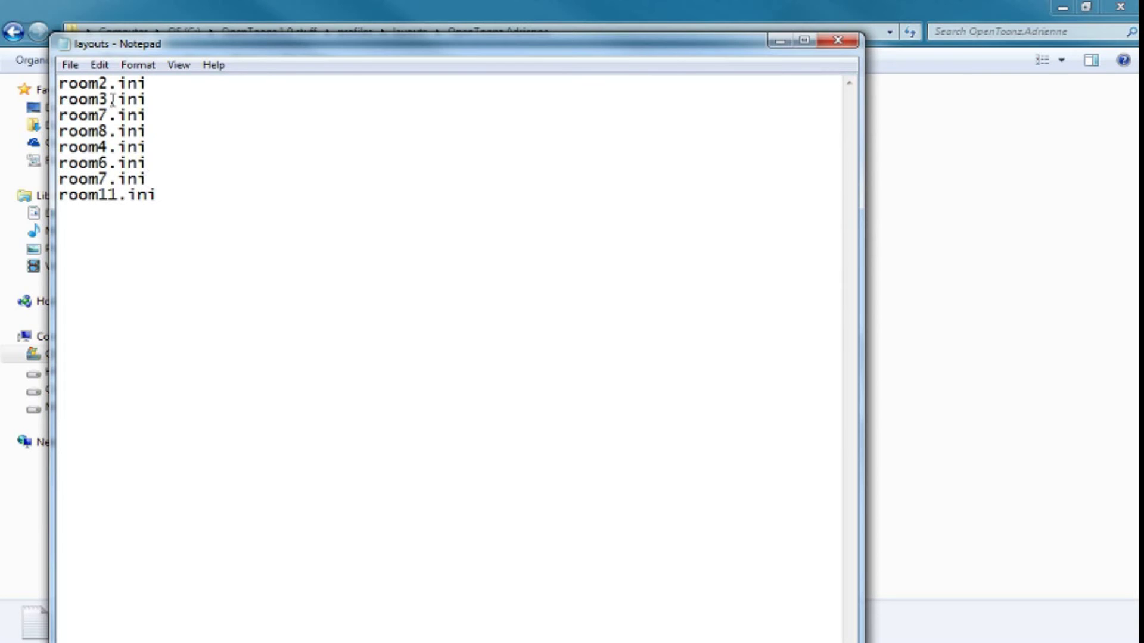
pyautogui.click(180, 193)
pyautogui.click(70, 65)
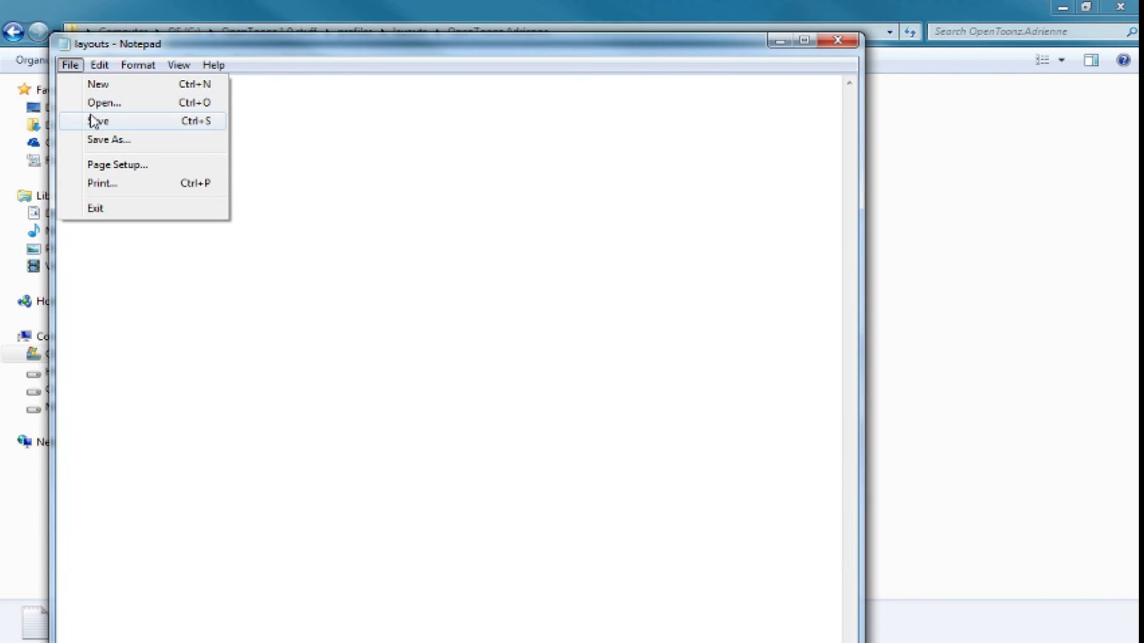
pyautogui.click(95, 121)
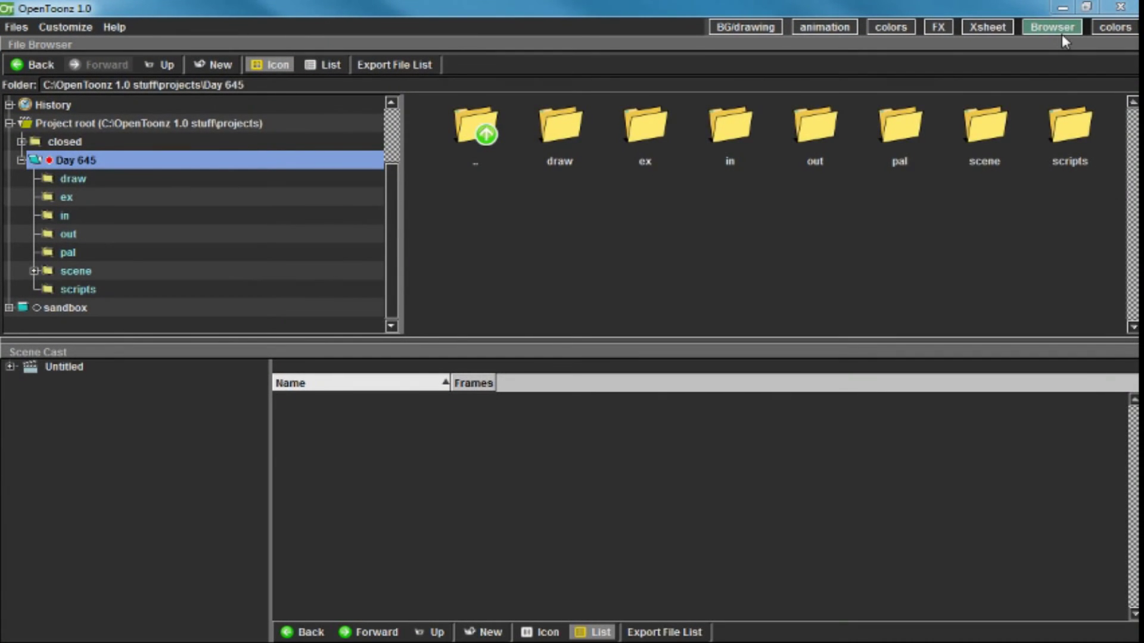
# View the added second colors room in OpenToonz, and quit the program.
pyautogui.click(1115, 28)
pyautogui.click(1107, 28)
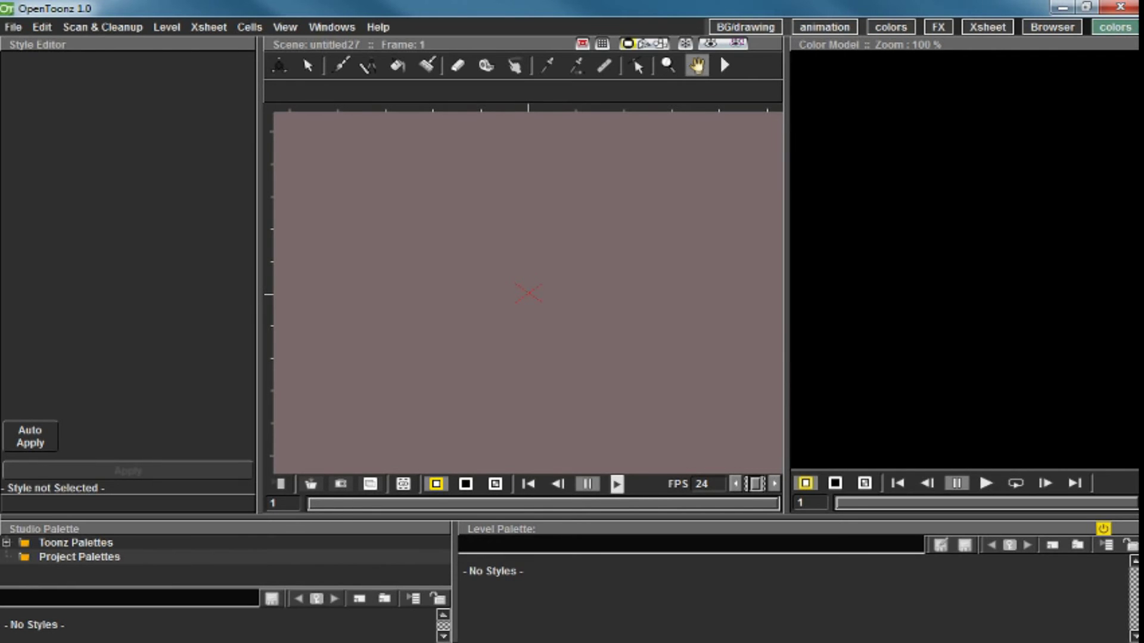
pyautogui.click(1121, 7)
pyautogui.click(544, 342)
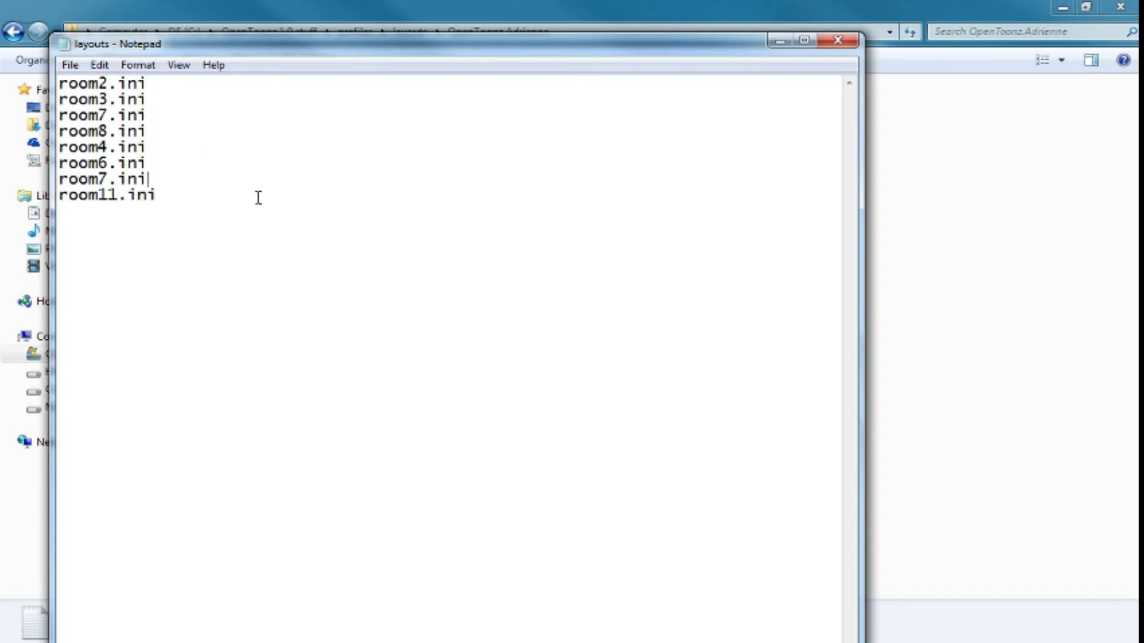
# Examine the room11.ini and room6.ini entries in the layouts file.
pyautogui.moveTo(61, 196); pyautogui.dragTo(209, 196)
pyautogui.click(209, 196)
pyautogui.moveTo(189, 196); pyautogui.dragTo(62, 196)
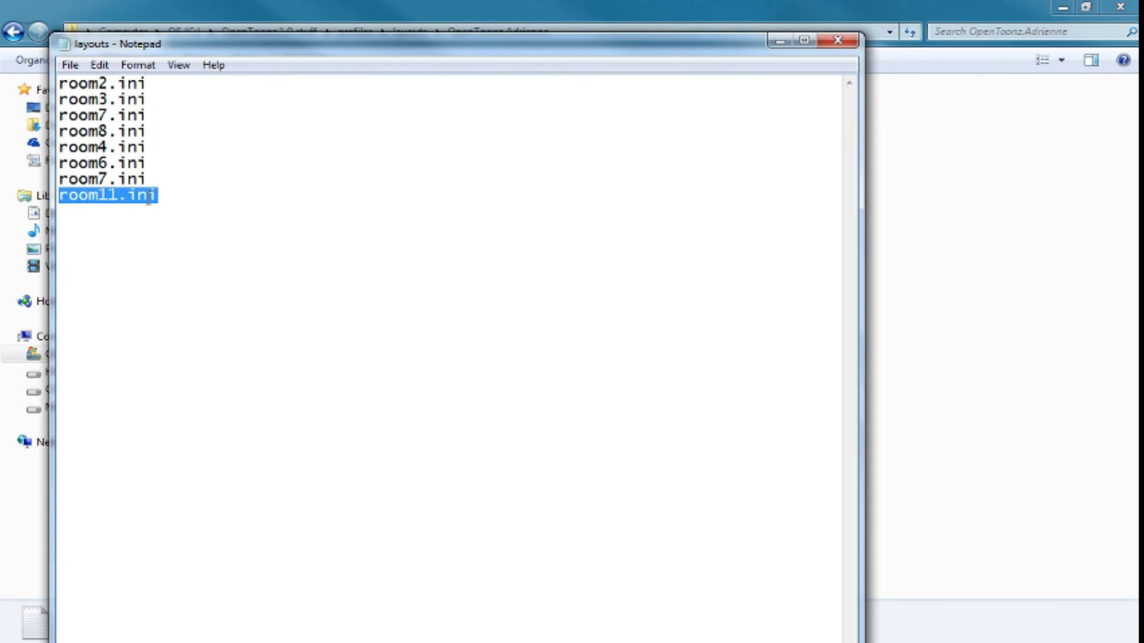
pyautogui.moveTo(149, 164); pyautogui.dragTo(36, 165)
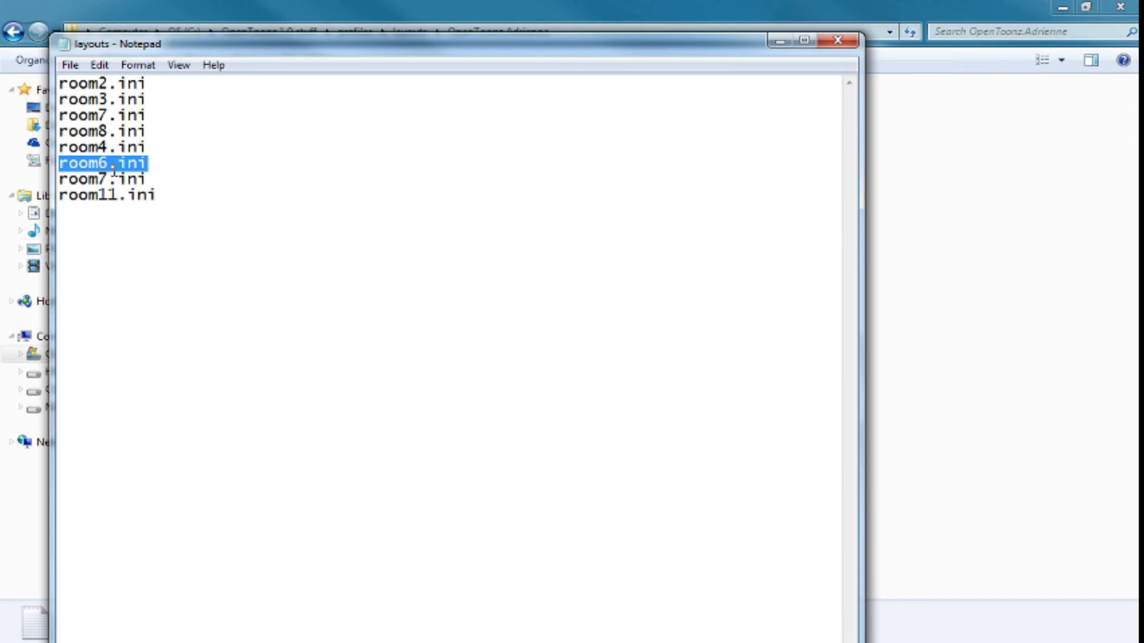
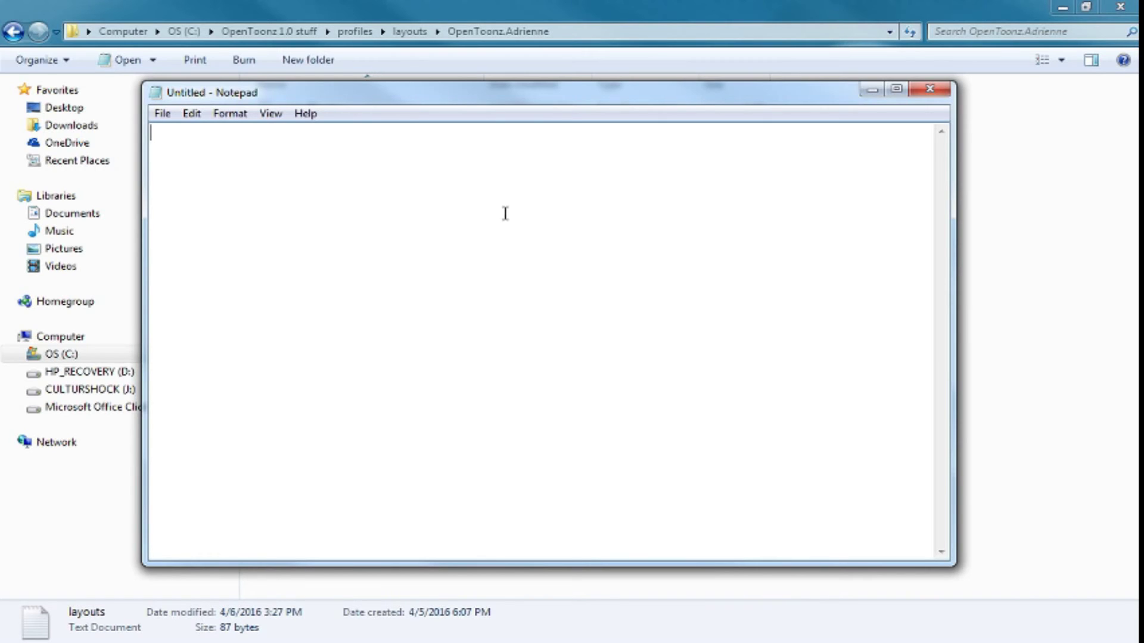
# Enter the section header [room] as the first line of the blank Notepad document.
pyautogui.moveTo(829, 95); pyautogui.dragTo(850, 105)
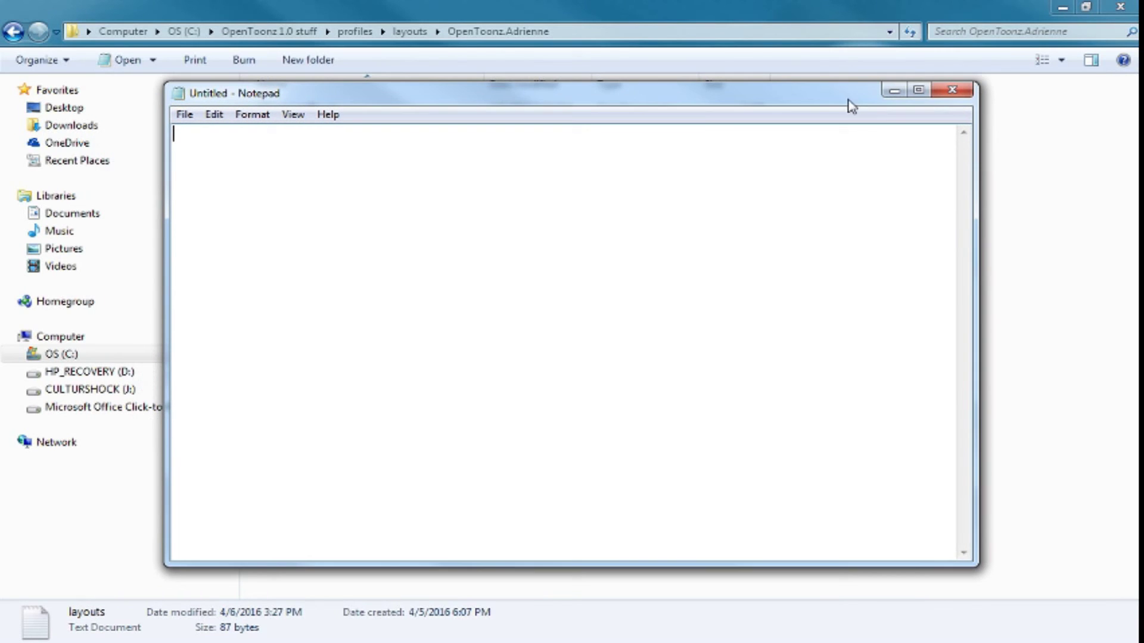
pyautogui.write('{')
pyautogui.write('roo')
pyautogui.press('BackSpace')
pyautogui.press('BackSpace')
pyautogui.press('BackSpace')
pyautogui.write('Room')
pyautogui.press('BackSpace')
pyautogui.press('BackSpace')
pyautogui.press('BackSpace')
pyautogui.press('BackSpace')
pyautogui.write('room')
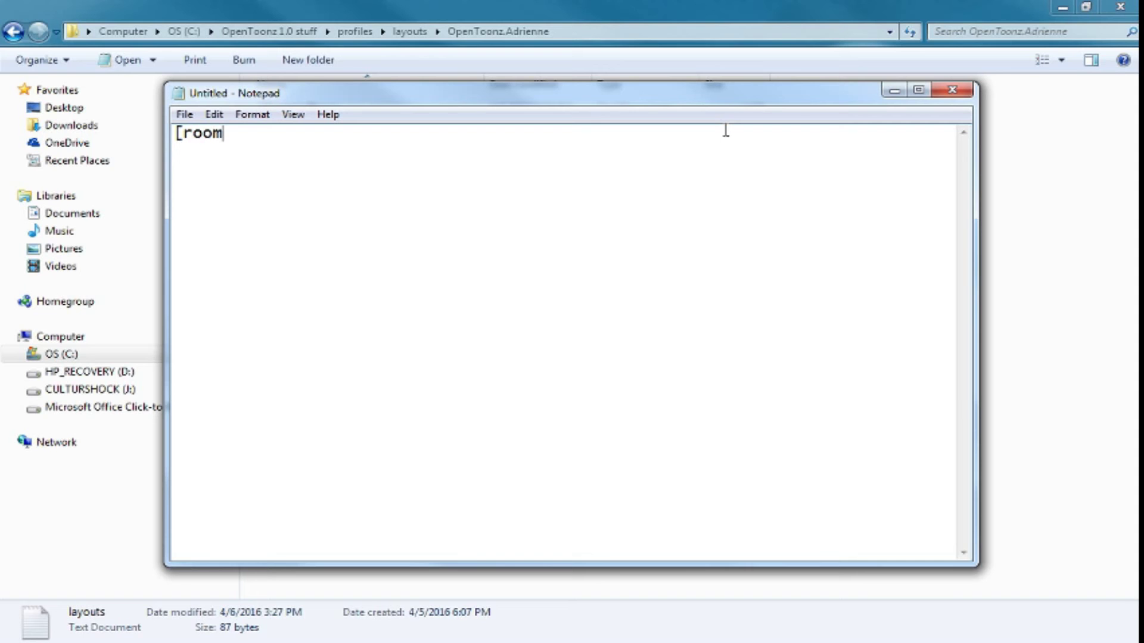
pyautogui.write('] ')
# Add the lines Hierarchy="-1 " and name= below the [room] header.
pyautogui.write('Hei')
pyautogui.write('ra')
pyautogui.write('rchy')
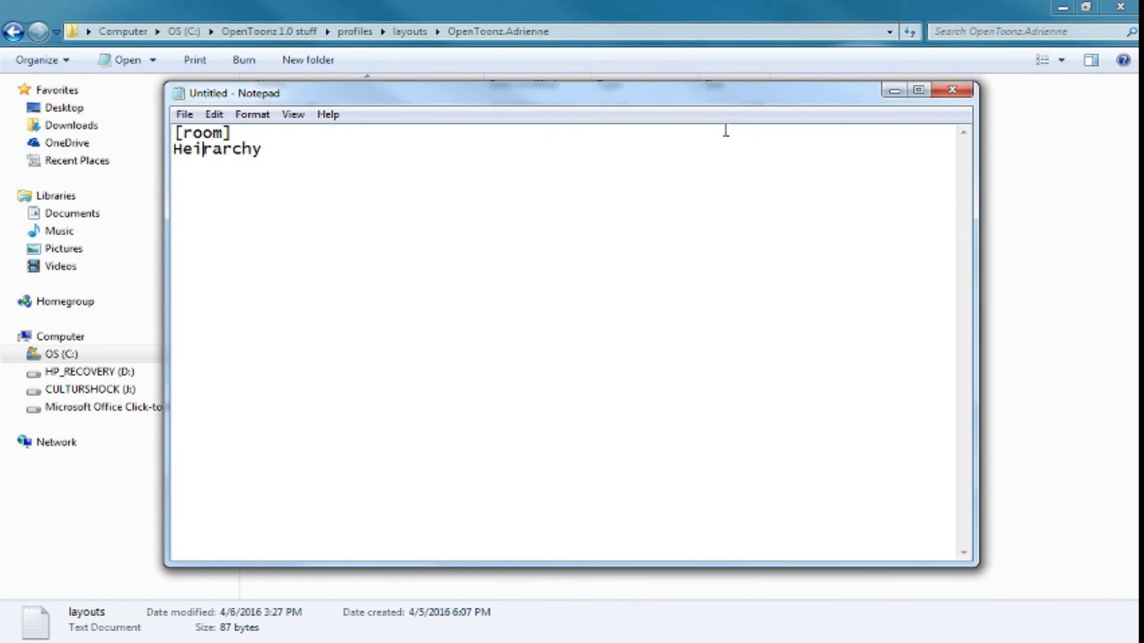
pyautogui.press('BackSpace')
pyautogui.press('BackSpace')
pyautogui.write('ierarchy="-1 "')
pyautogui.press('Left')
pyautogui.press('Return')
pyautogui.write('name')
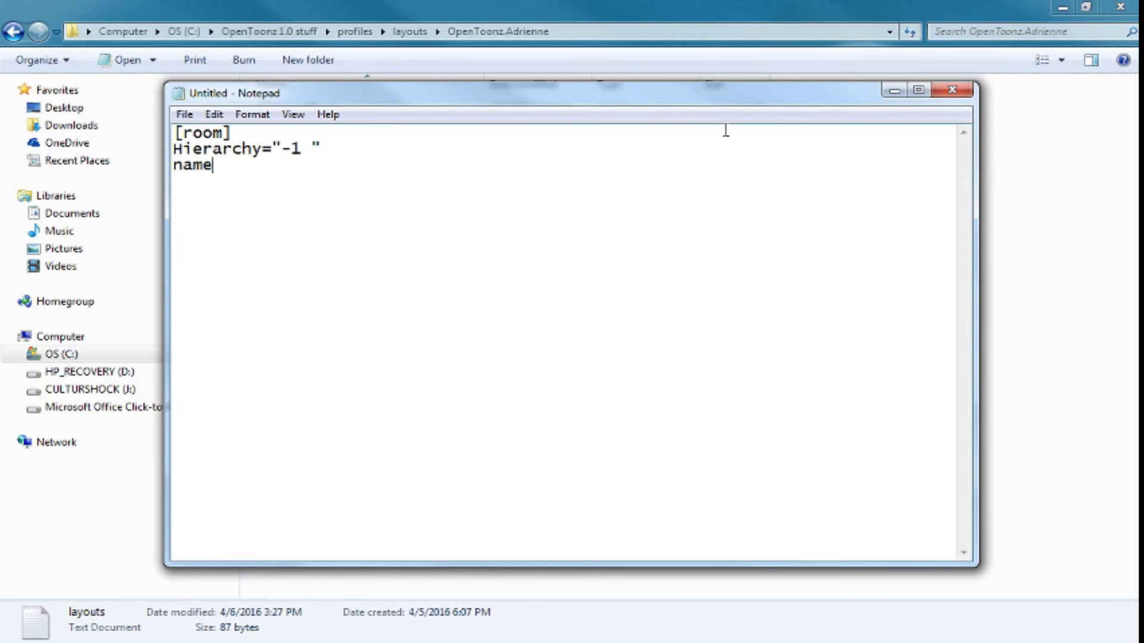
pyautogui.write('=')
# Save the new document as room12.ini in the user layout folder, and close it.
pyautogui.click(185, 113)
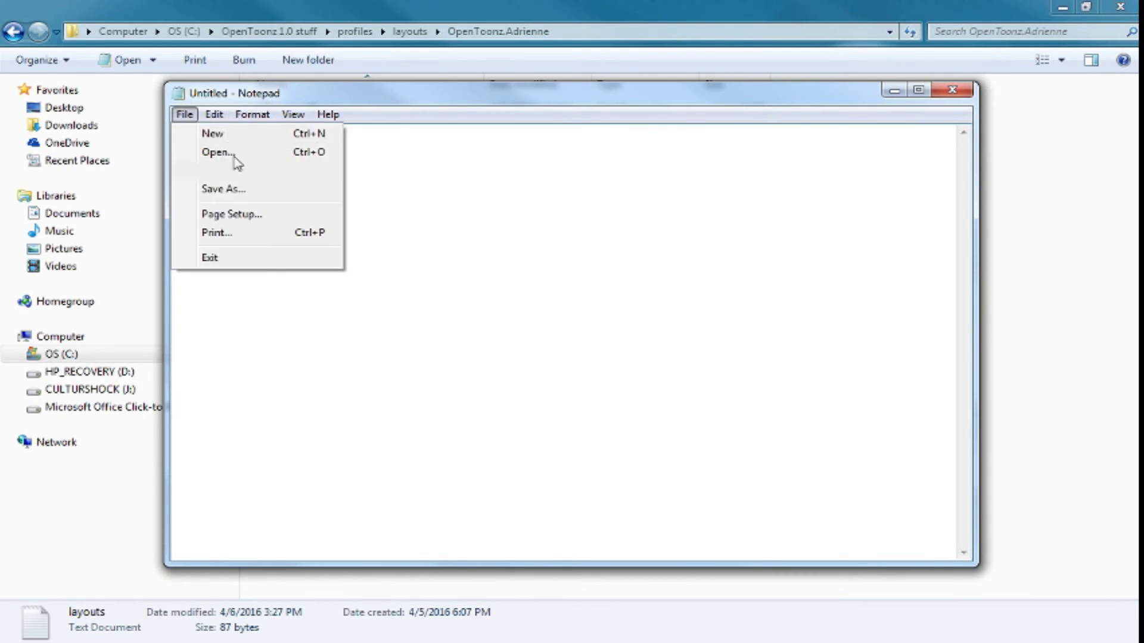
pyautogui.click(224, 189)
pyautogui.click(391, 436)
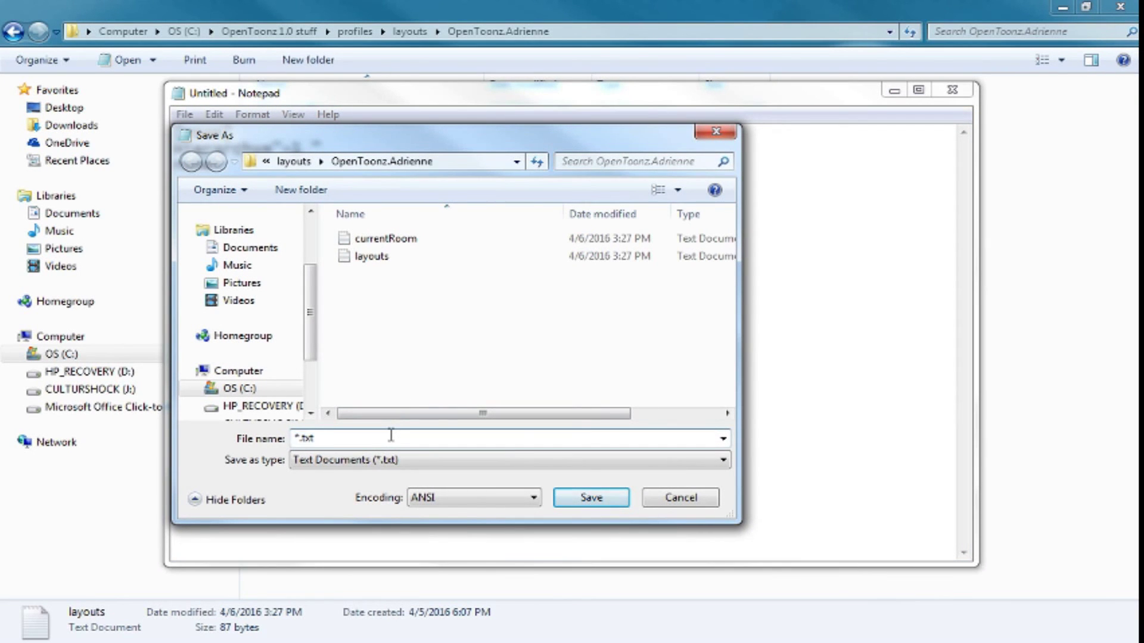
pyautogui.doubleClick(392, 435)
pyautogui.write('room1')
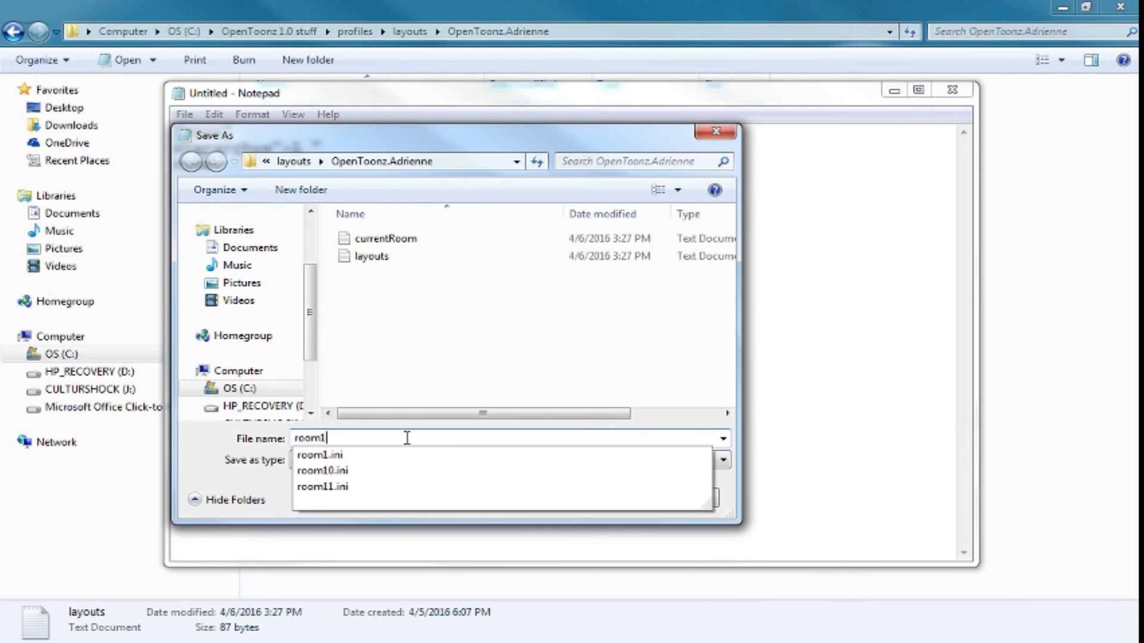
pyautogui.write('2.')
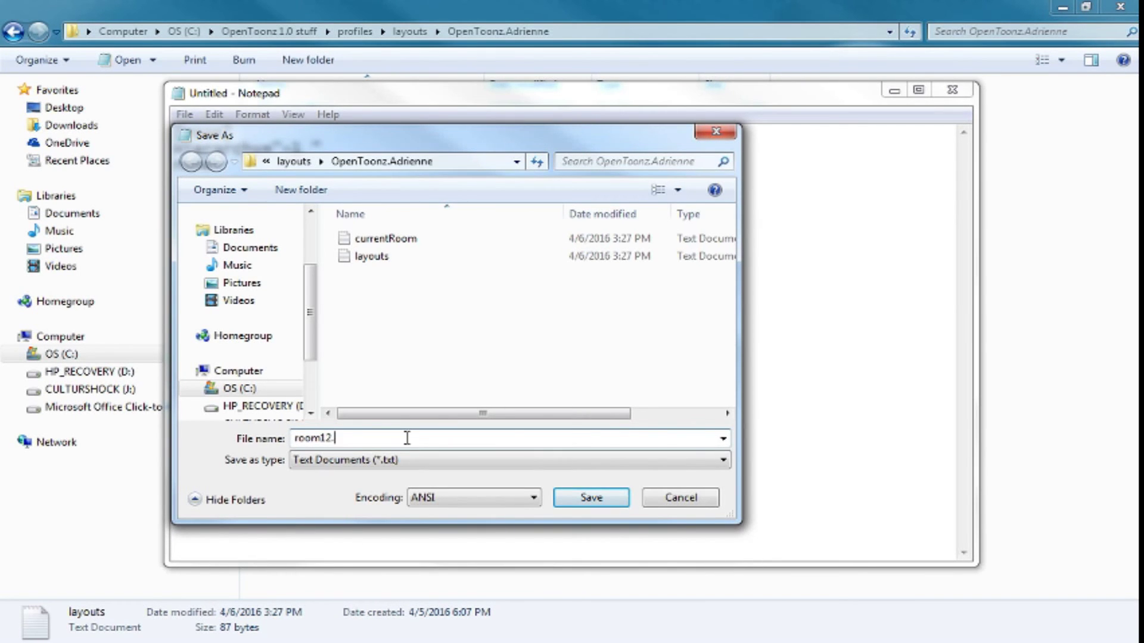
pyautogui.write('ini')
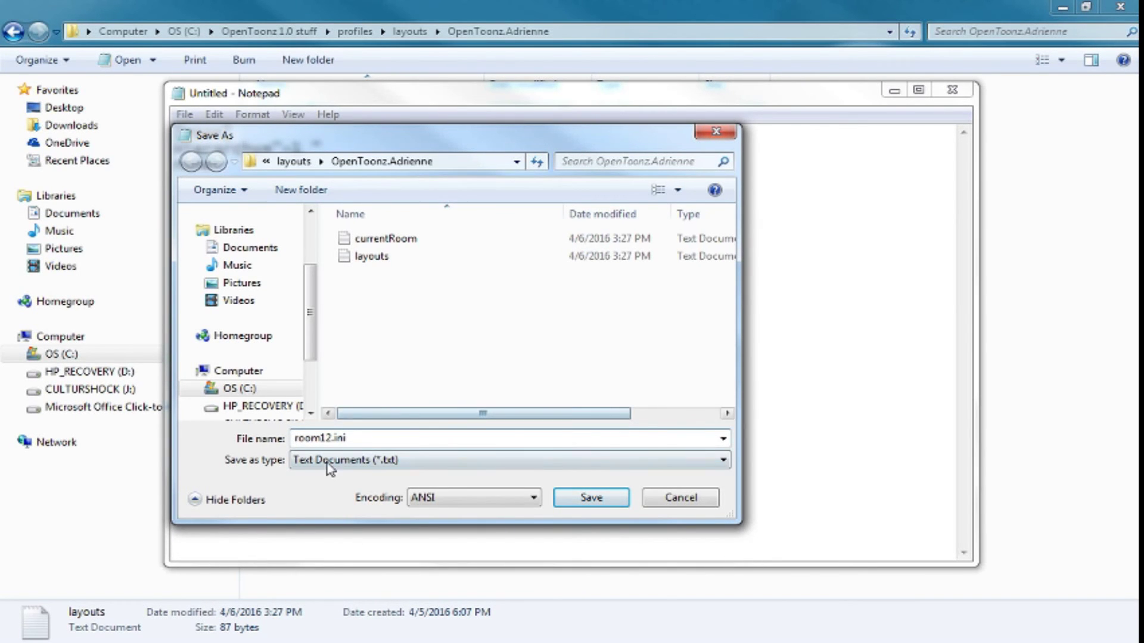
pyautogui.moveTo(359, 438)
pyautogui.mouseDown()
pyautogui.moveTo(332, 447)
pyautogui.moveTo(372, 440)
pyautogui.mouseUp()
pyautogui.click(599, 498)
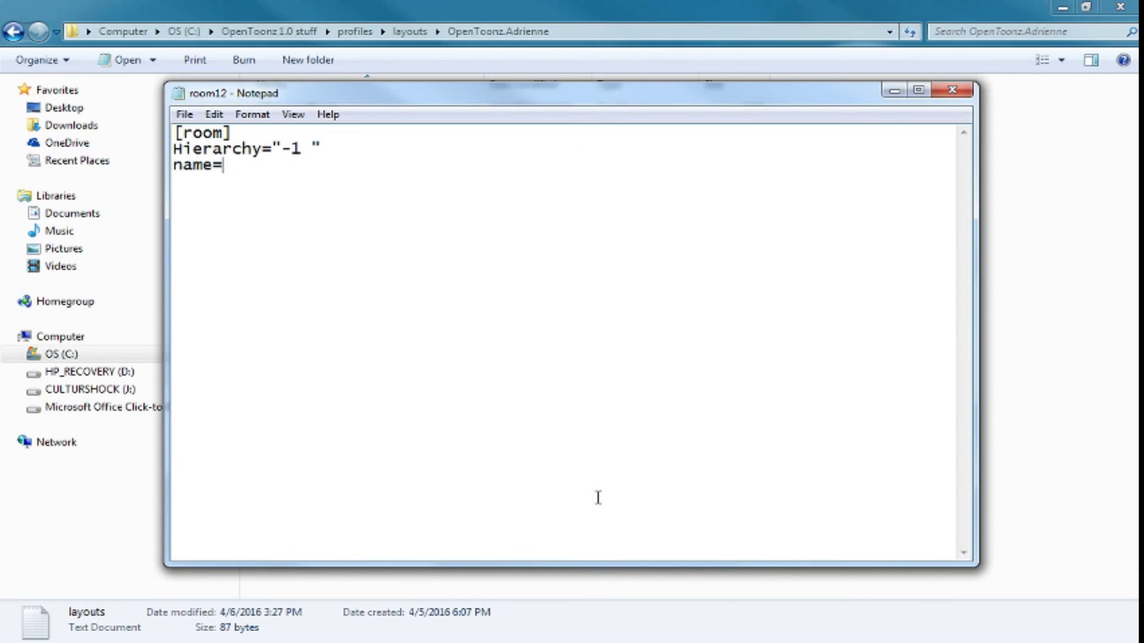
pyautogui.click(952, 90)
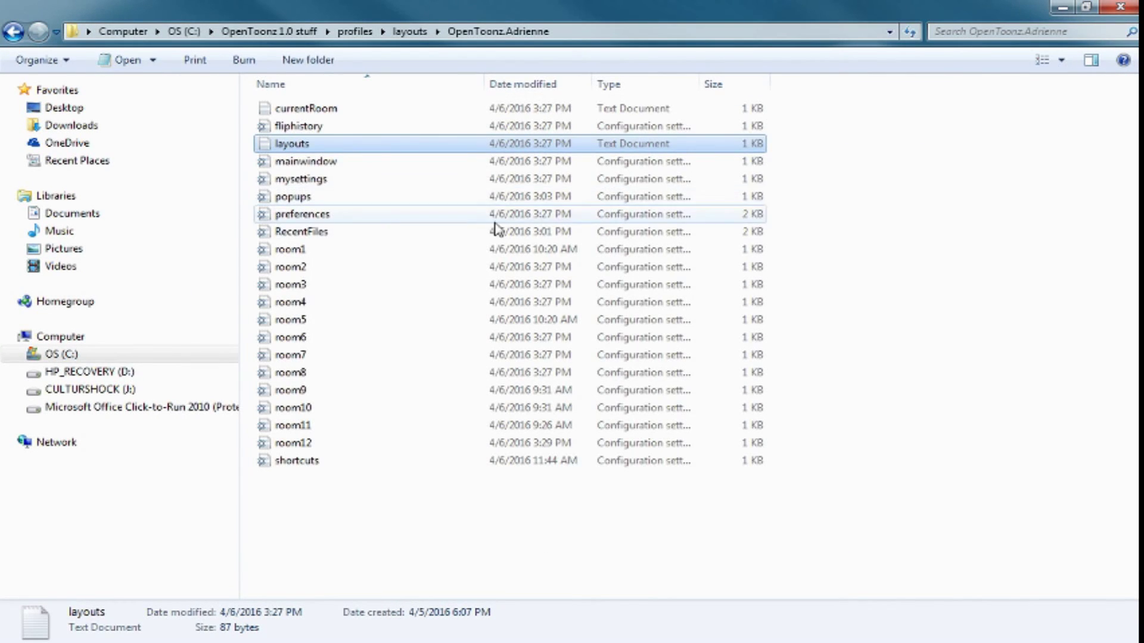
# Add a room12.ini line between room7.ini and room11.ini in the layouts text file, save it and close it.
pyautogui.doubleClick(339, 148)
pyautogui.click(277, 227)
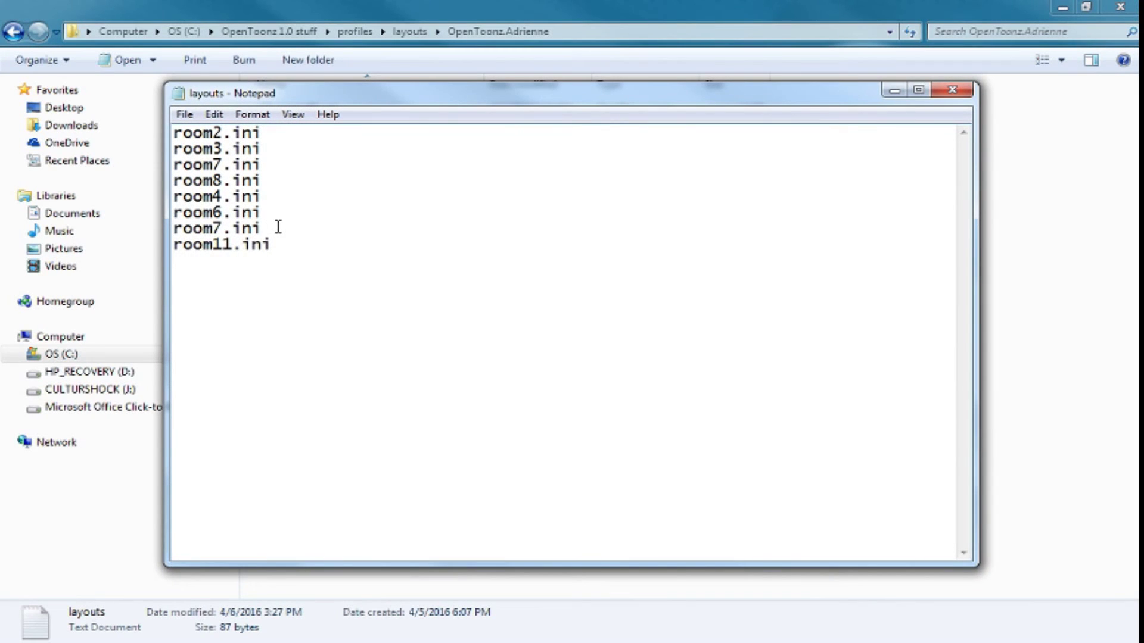
pyautogui.press('Return')
pyautogui.write('room')
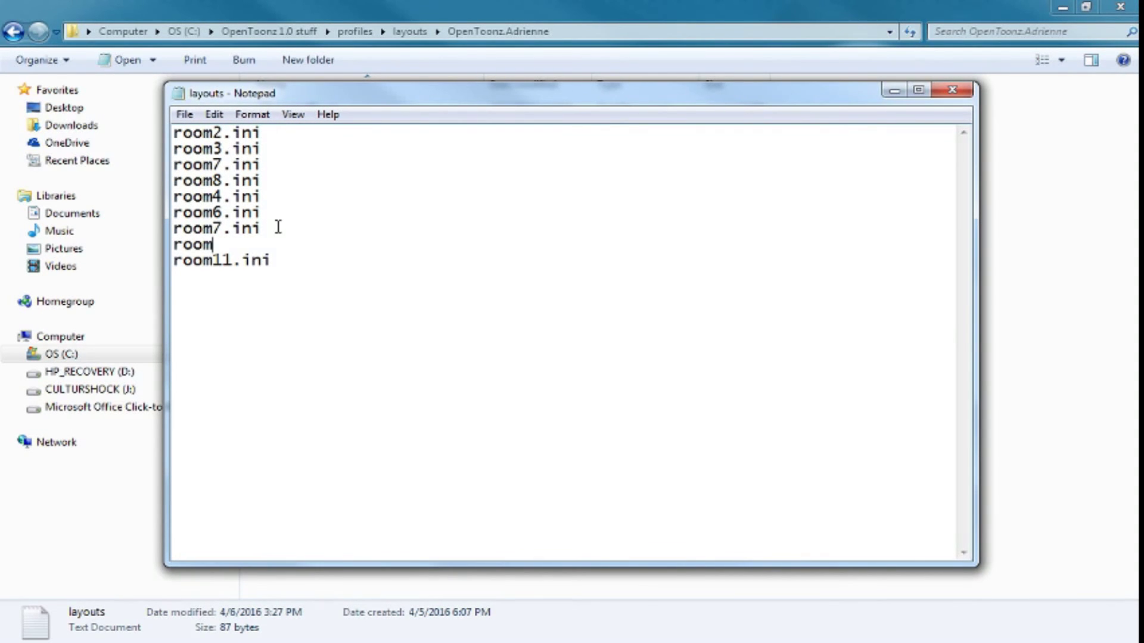
pyautogui.write('12.ini')
pyautogui.click(185, 113)
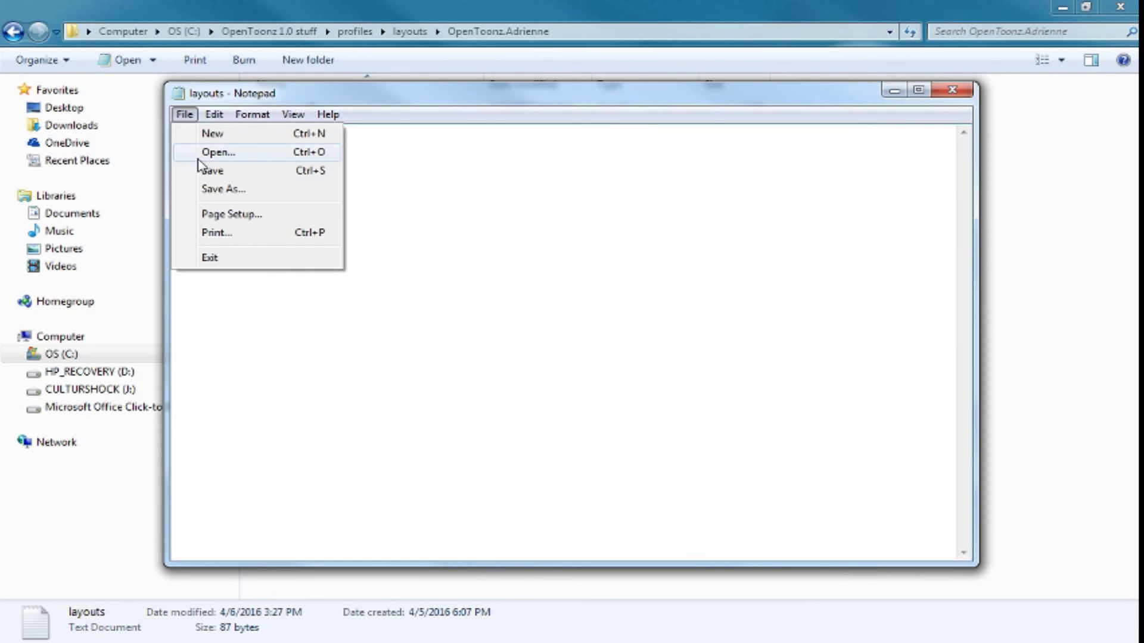
pyautogui.click(203, 169)
pyautogui.click(955, 91)
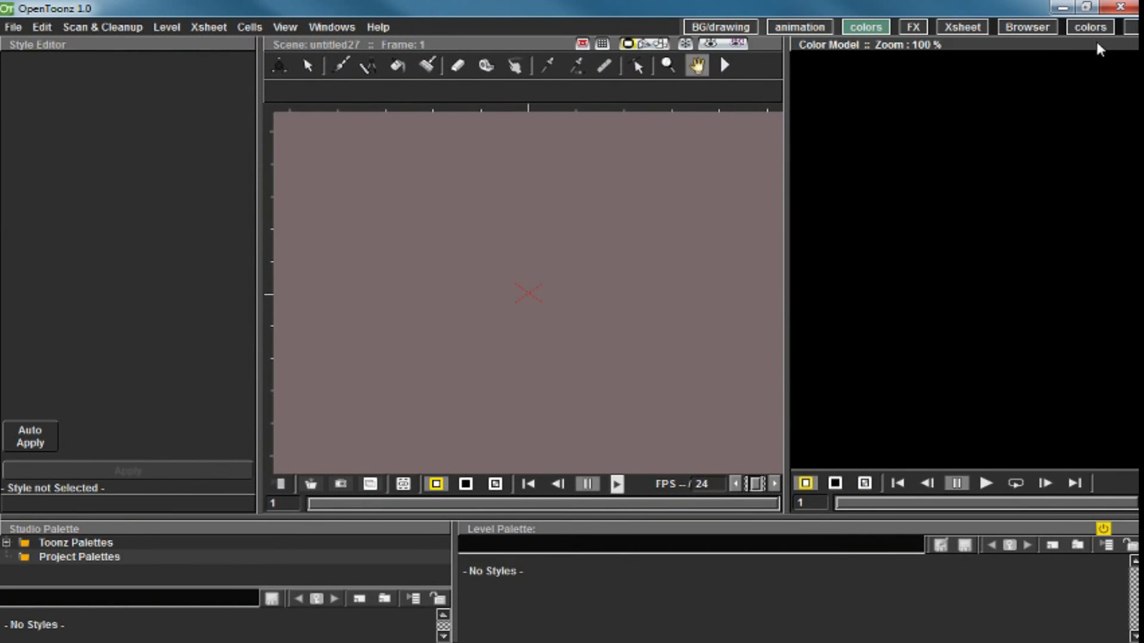
# Switch to the new unnamed room in OpenToonz and dock a ComboViewer pane so that it fills the room.
pyautogui.click(1131, 30)
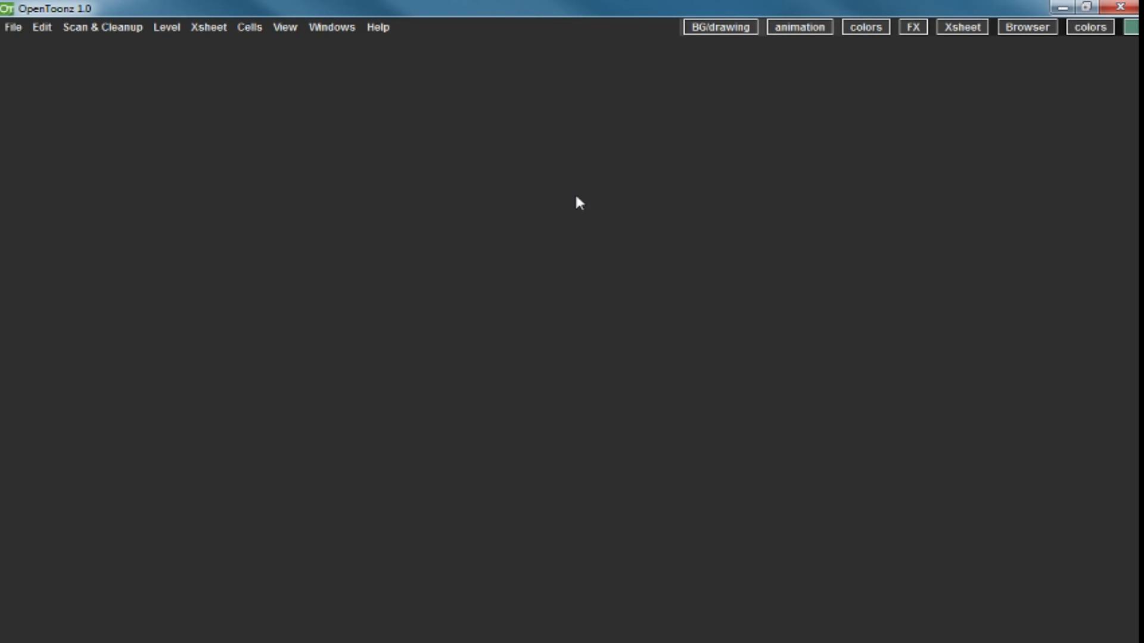
pyautogui.click(312, 26)
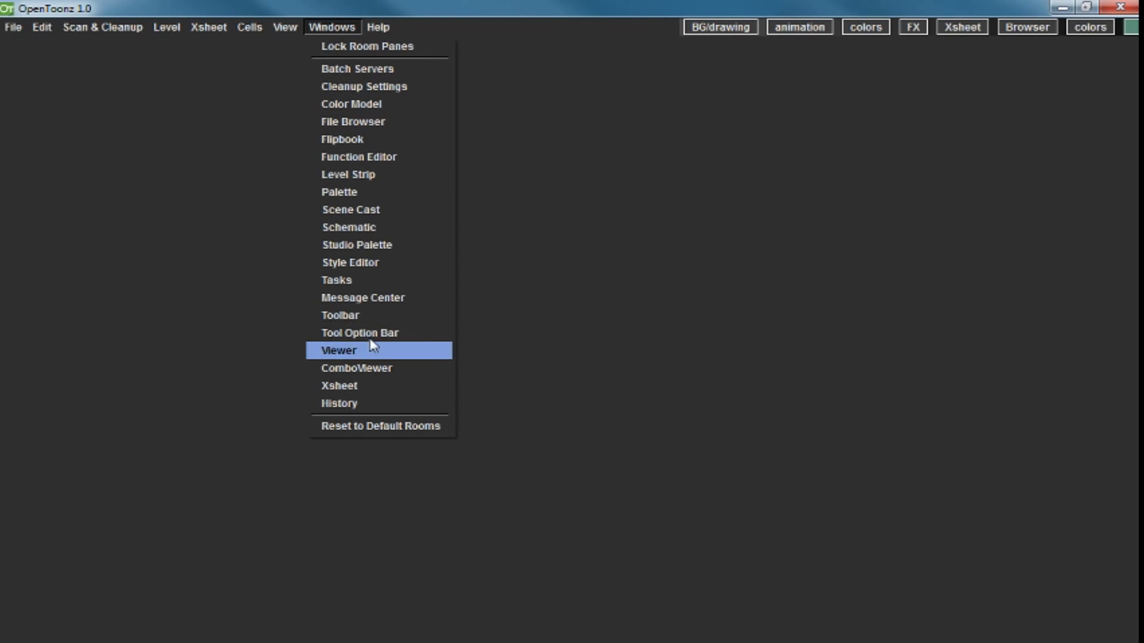
pyautogui.click(366, 368)
pyautogui.moveTo(520, 95); pyautogui.dragTo(329, 30)
# Add a File Browser pane docked to the left of the ComboViewer, and widen it to nearly half the room.
pyautogui.click(330, 33)
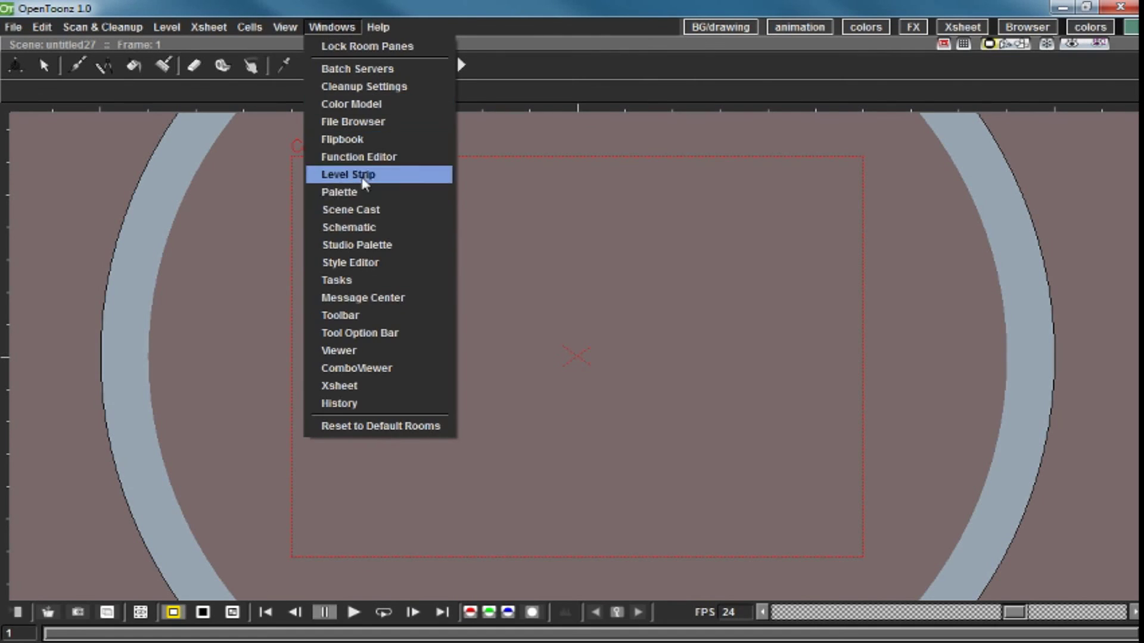
pyautogui.click(357, 118)
pyautogui.moveTo(666, 329); pyautogui.dragTo(1, 189)
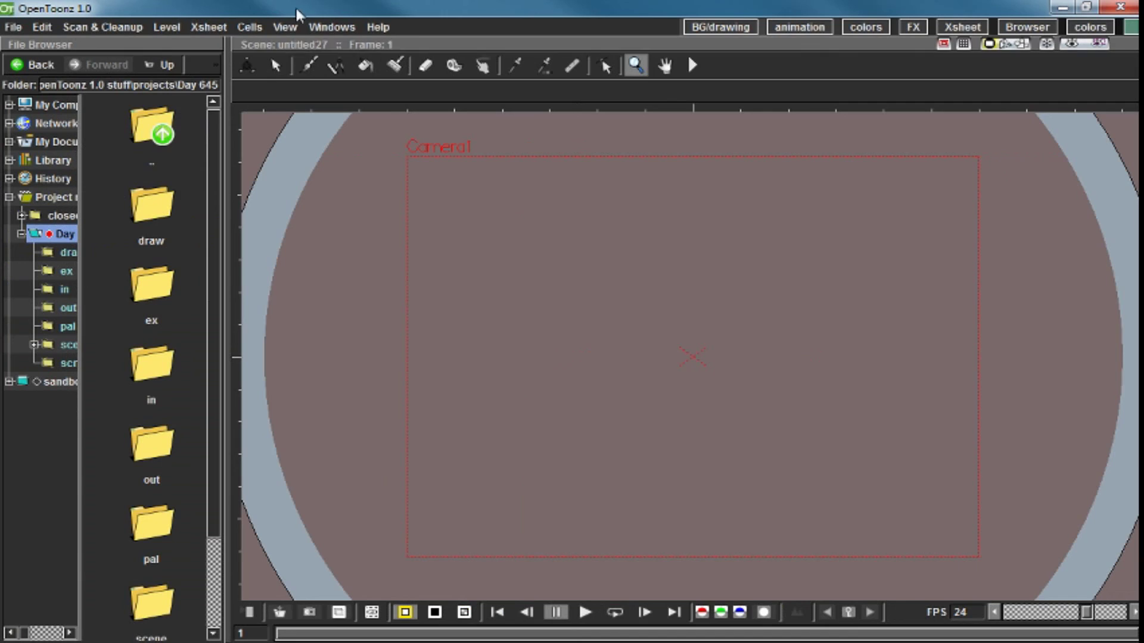
pyautogui.moveTo(230, 192); pyautogui.dragTo(507, 179)
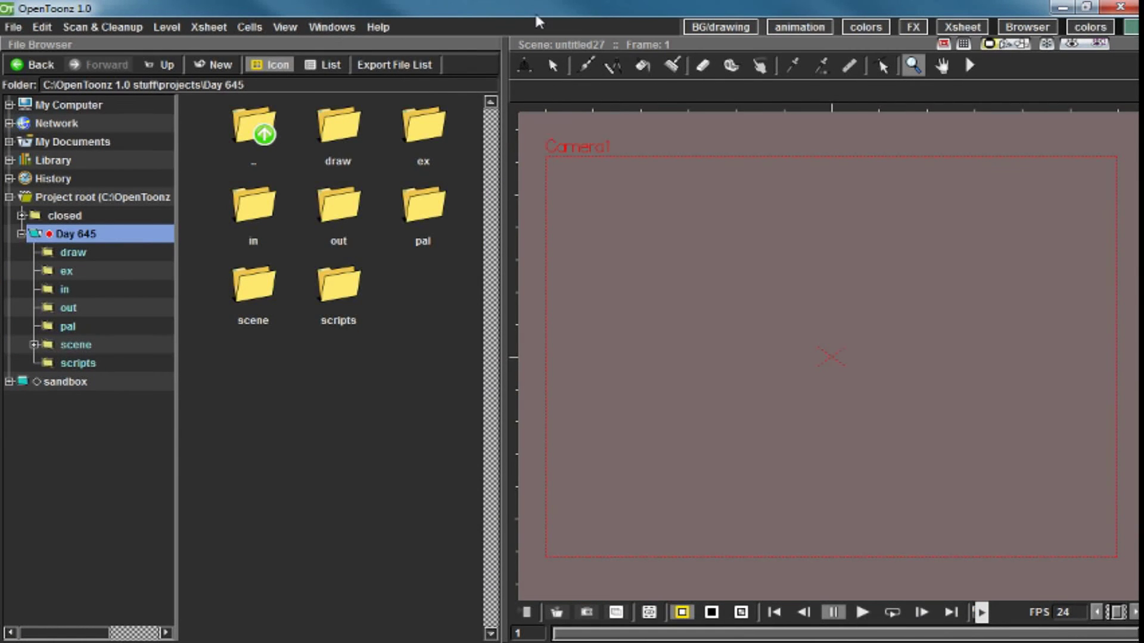
# Move the File Browser above the ComboViewer, reduce its height, and dock a new Flipbook pane between the two.
pyautogui.click(333, 26)
pyautogui.click(366, 141)
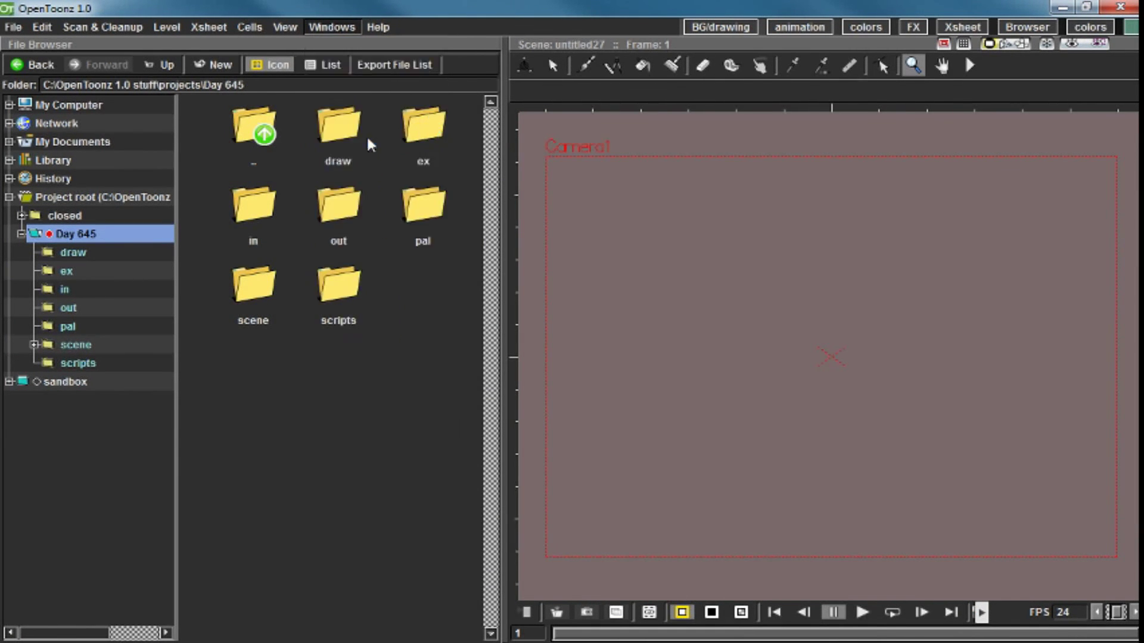
pyautogui.moveTo(391, 48)
pyautogui.mouseDown()
pyautogui.moveTo(380, 38)
pyautogui.moveTo(416, 44)
pyautogui.moveTo(409, 34)
pyautogui.mouseUp()
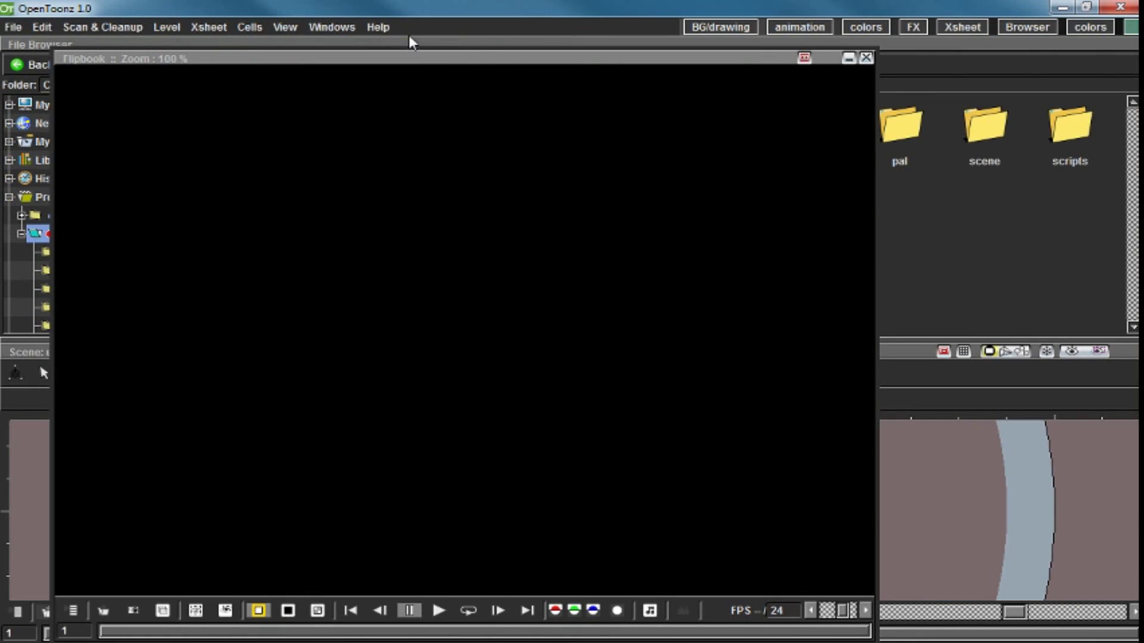
pyautogui.moveTo(616, 39)
pyautogui.mouseDown()
pyautogui.moveTo(544, 105)
pyautogui.moveTo(320, 98)
pyautogui.moveTo(360, 49)
pyautogui.moveTo(685, 55)
pyautogui.moveTo(628, 23)
pyautogui.moveTo(618, 36)
pyautogui.mouseUp()
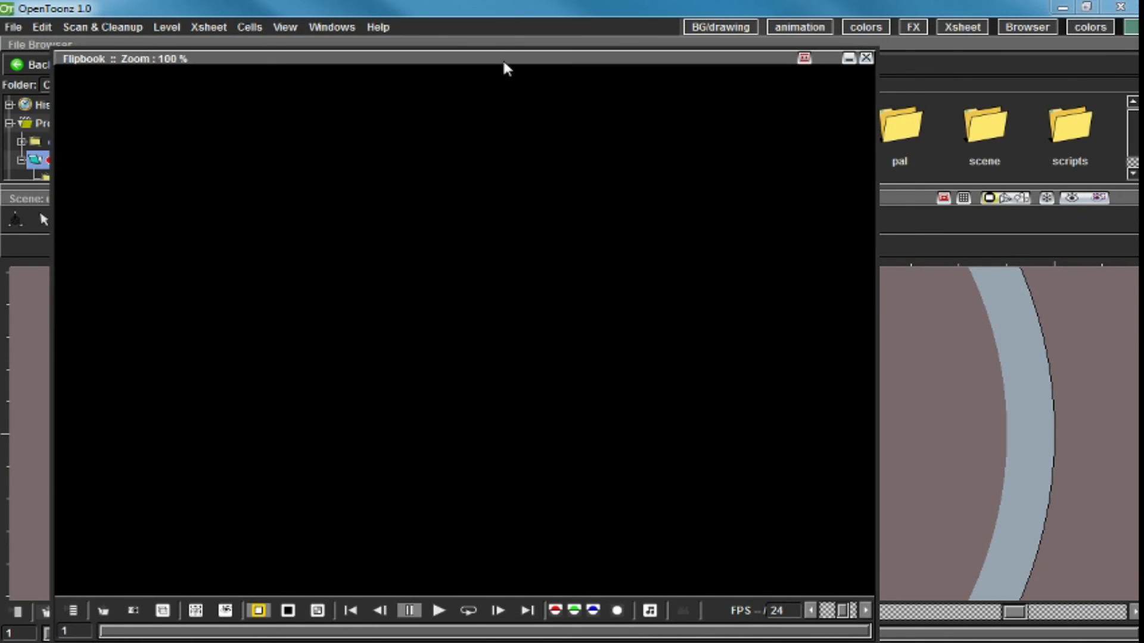
pyautogui.moveTo(503, 66); pyautogui.dragTo(636, 181)
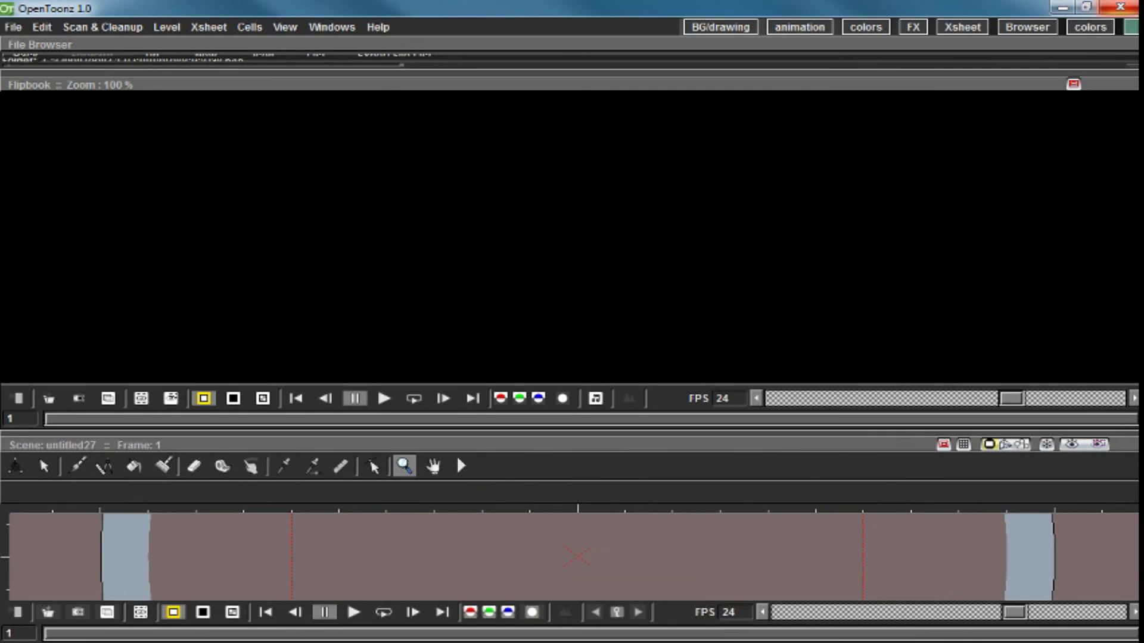
# Quit OpenToonz, open room12.ini from the user layout folder and examine its Hierarchy line.
pyautogui.click(1132, 7)
pyautogui.click(545, 344)
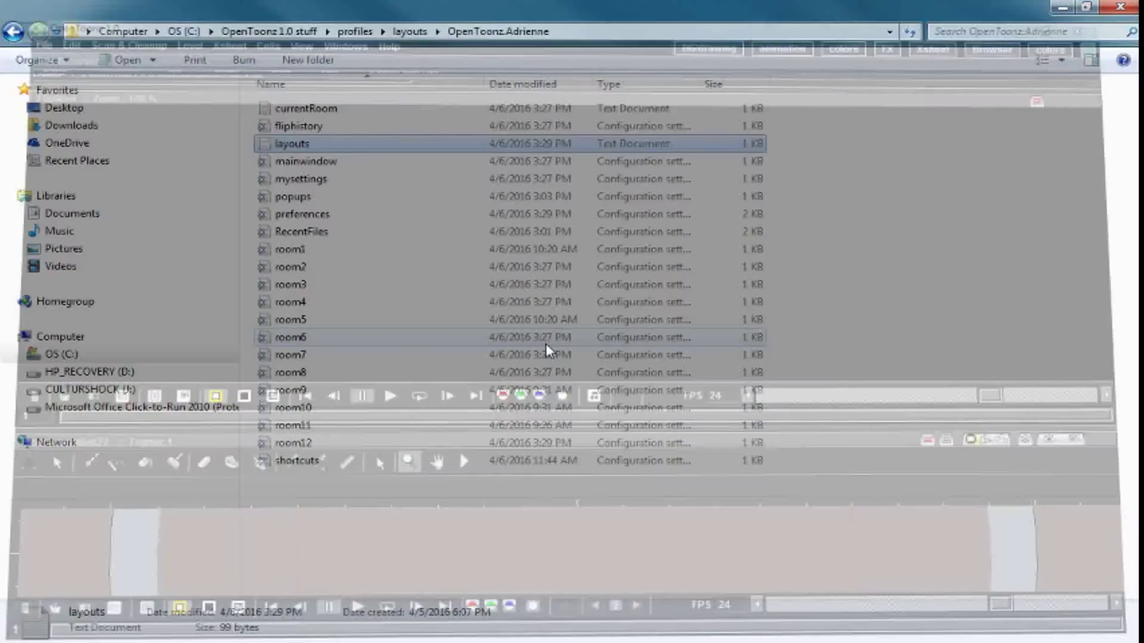
pyautogui.doubleClick(331, 442)
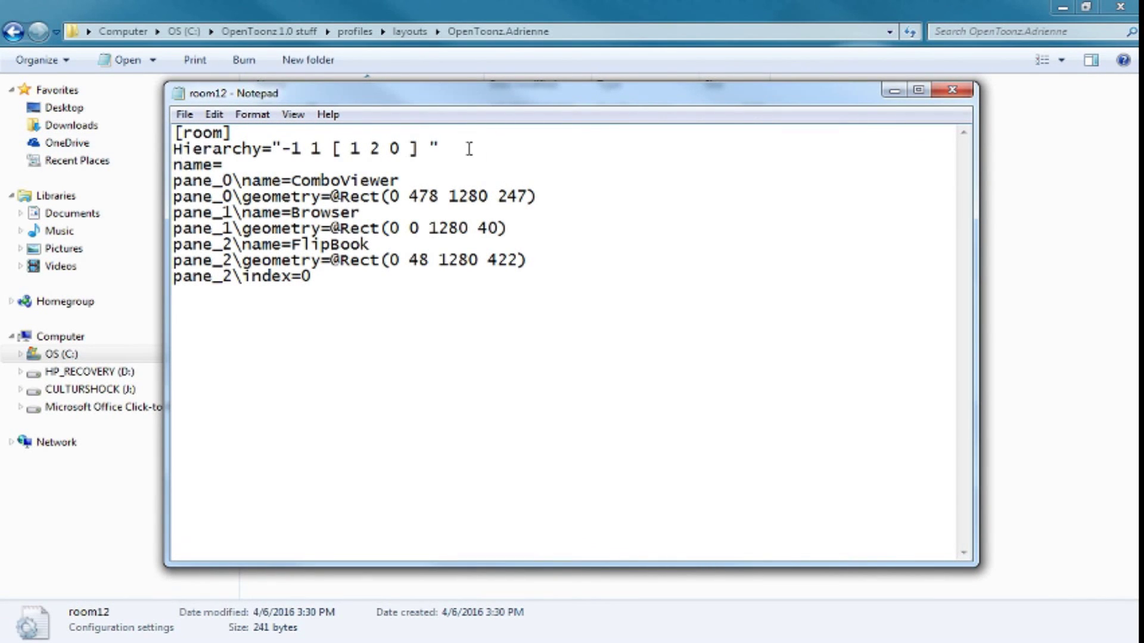
pyautogui.moveTo(281, 149); pyautogui.dragTo(383, 149)
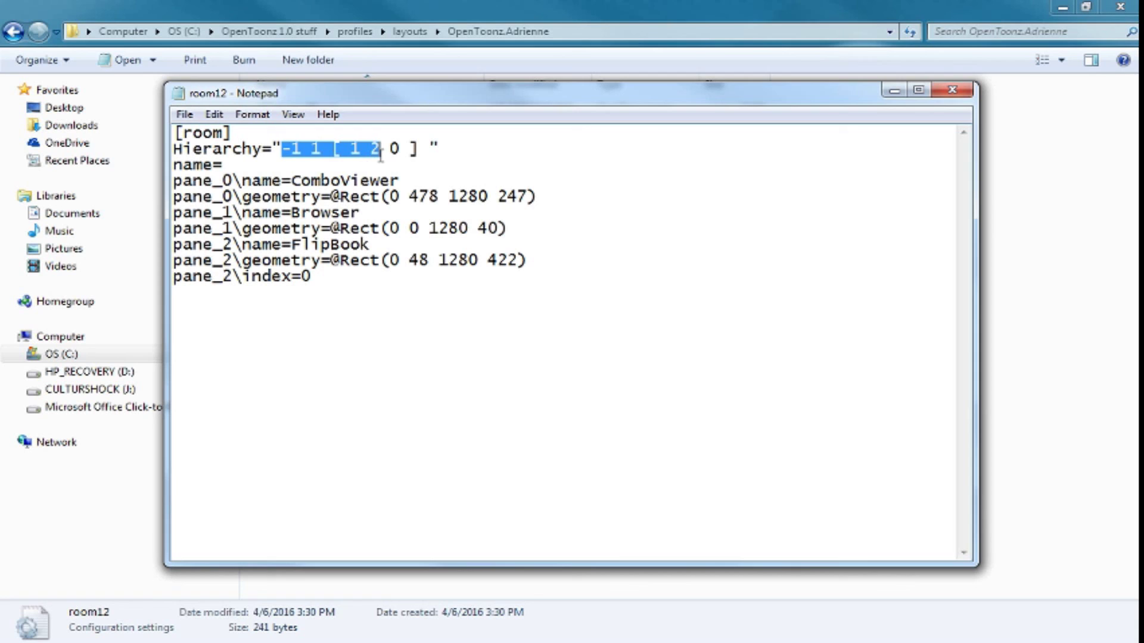
# Set the room's name to random in room12.ini, save the file and close it.
pyautogui.click(300, 167)
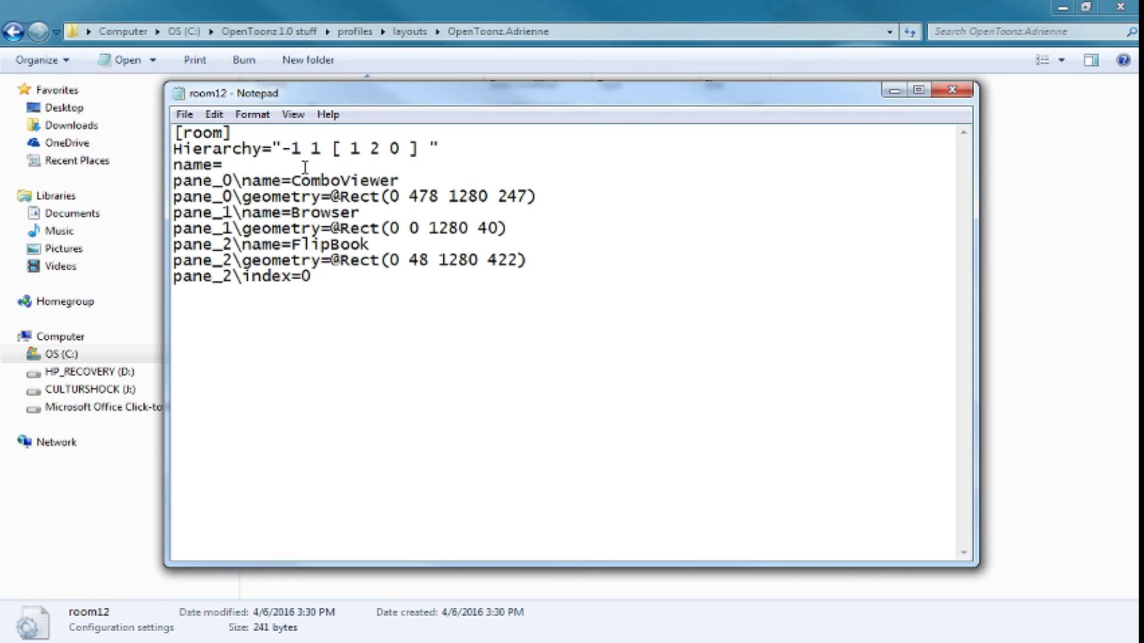
pyautogui.write('random')
pyautogui.click(185, 113)
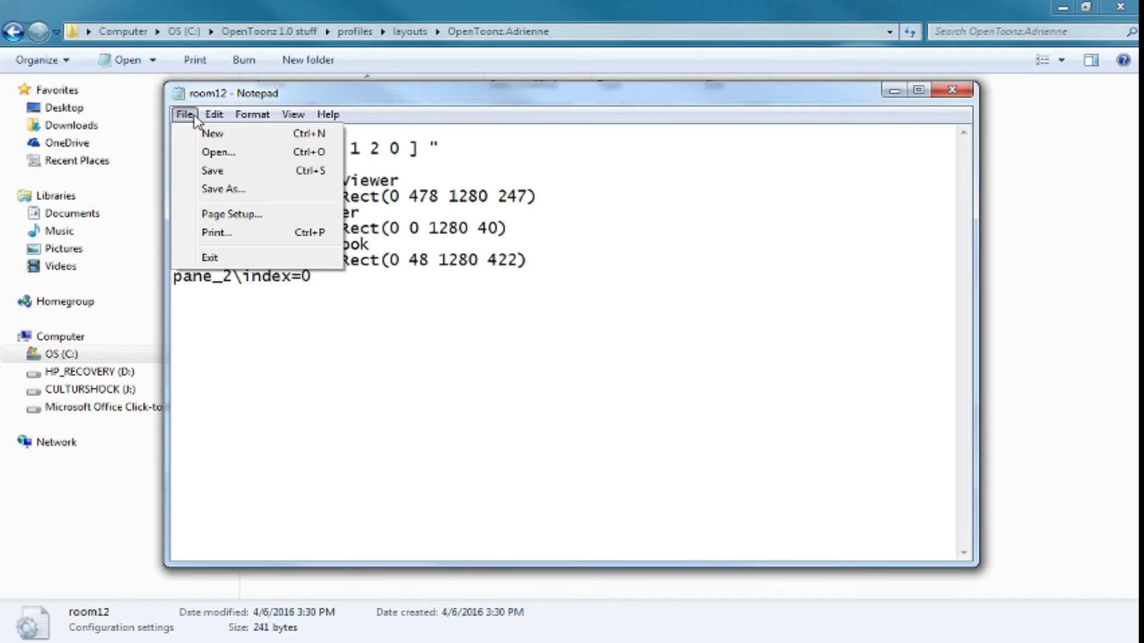
pyautogui.click(212, 172)
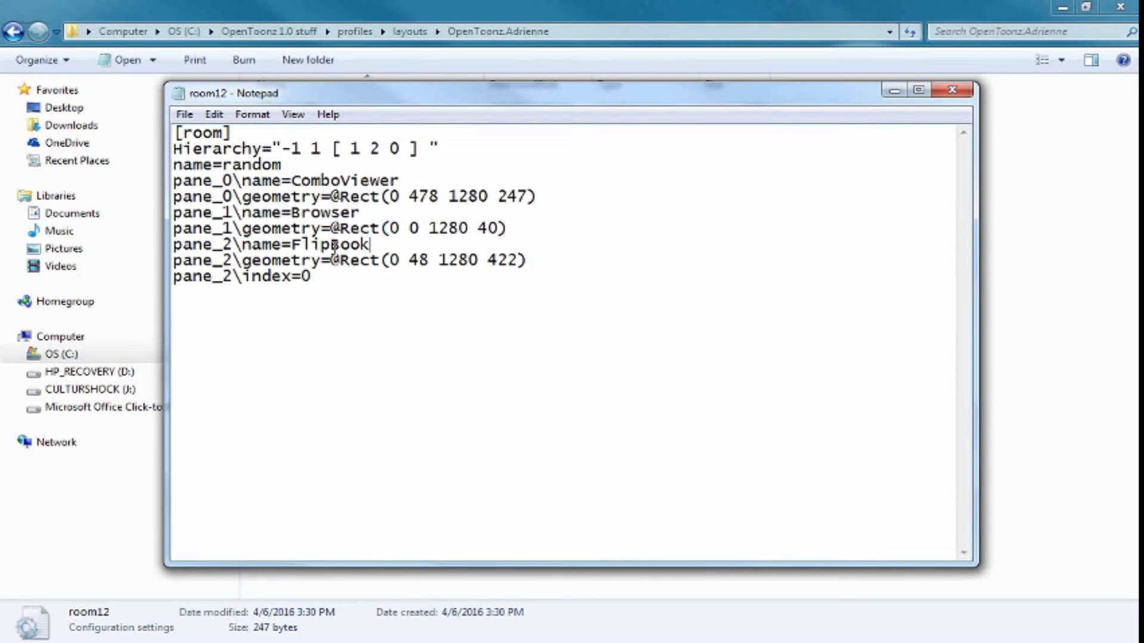
pyautogui.click(184, 114)
pyautogui.click(226, 172)
pyautogui.click(966, 91)
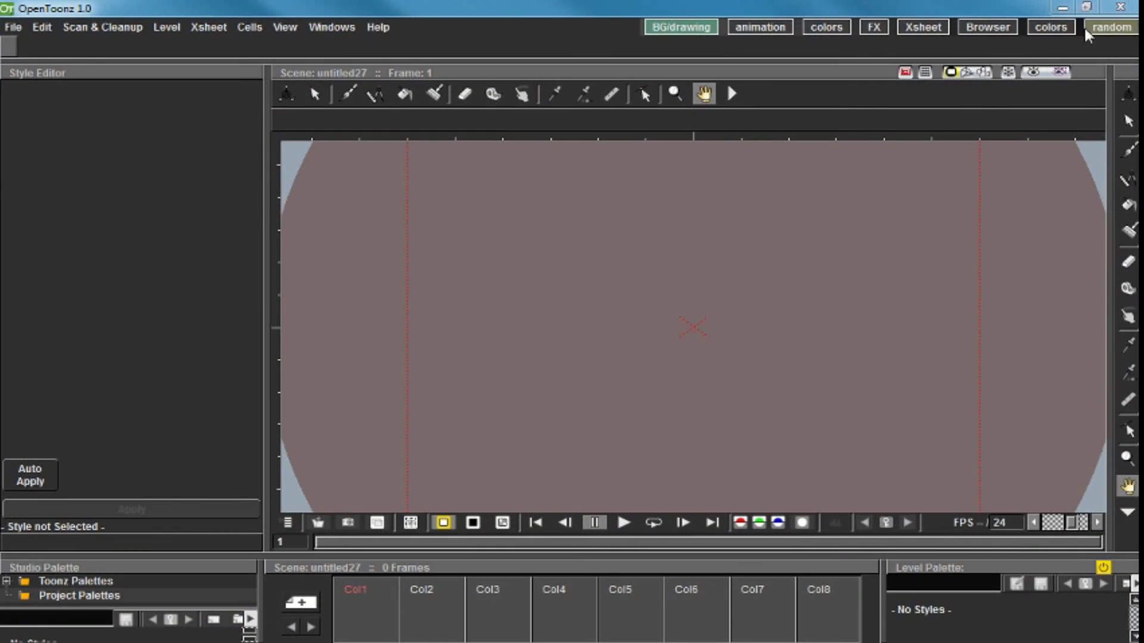
# Switch to the random room in OpenToonz and request its deletion.
pyautogui.click(1108, 30)
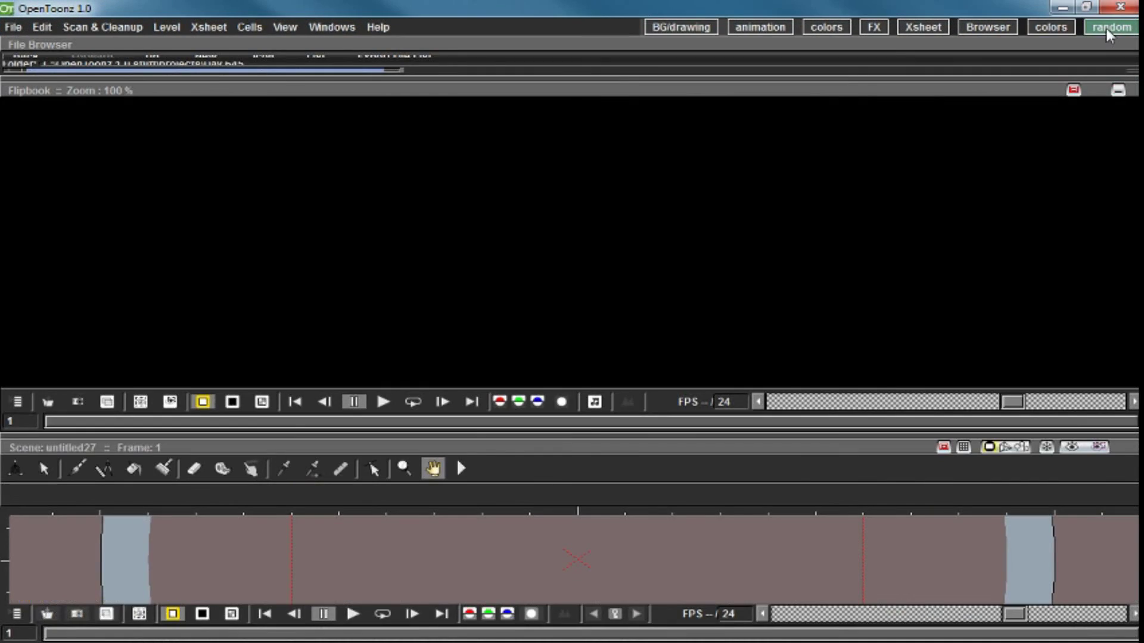
pyautogui.rightClick(1109, 28)
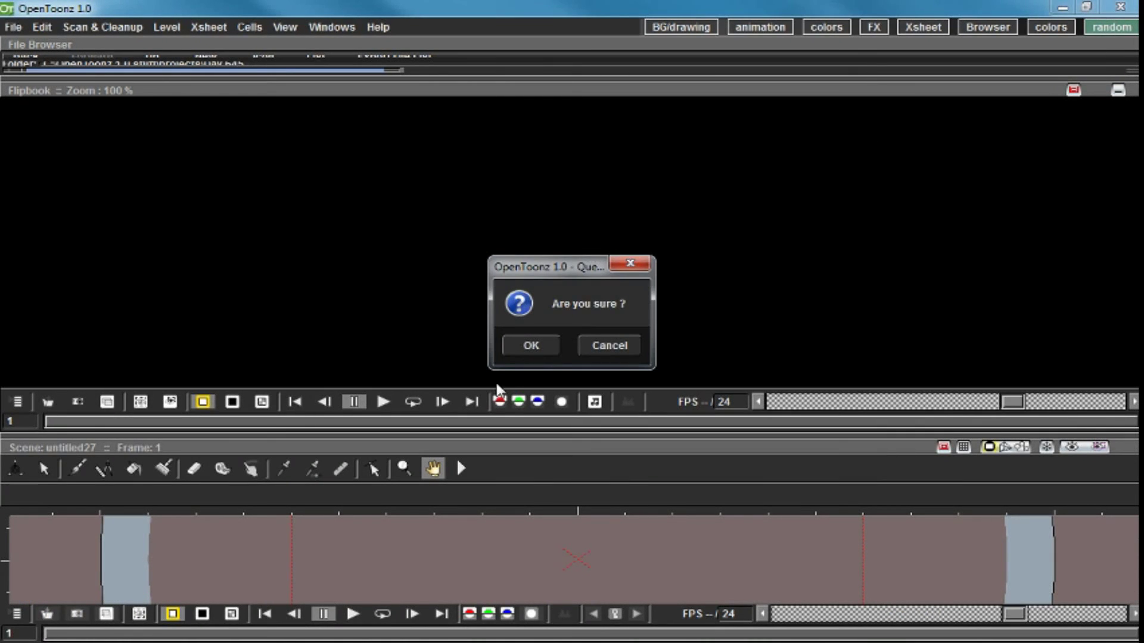